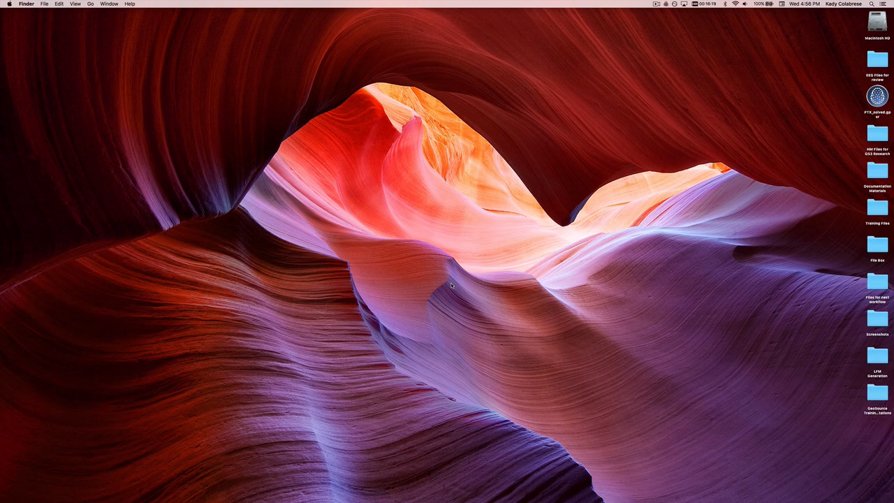
# Create a new folder on the desktop and name it PTX CAHM
pyautogui.rightClick(638, 169)
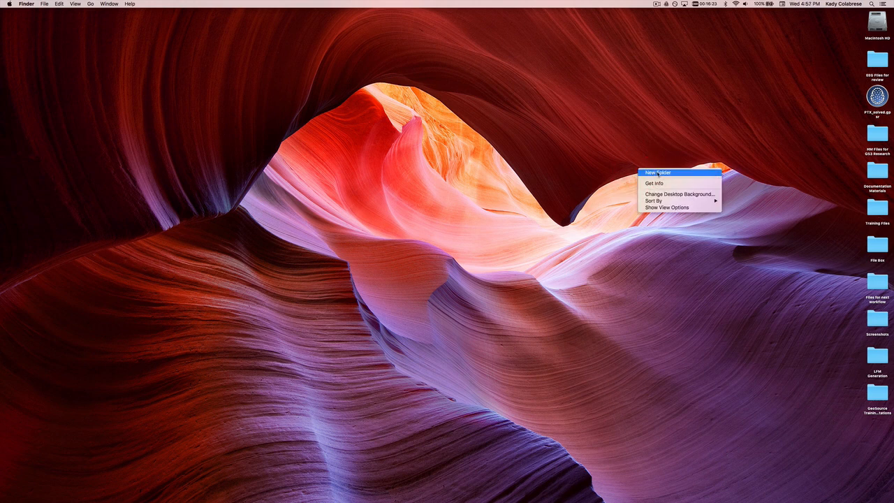
pyautogui.click(659, 172)
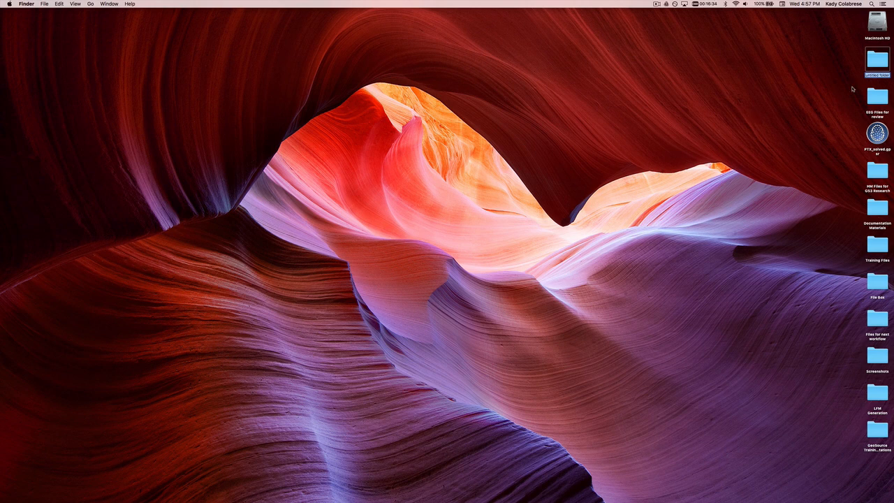
pyautogui.click(887, 74)
pyautogui.click(845, 74)
pyautogui.write('P')
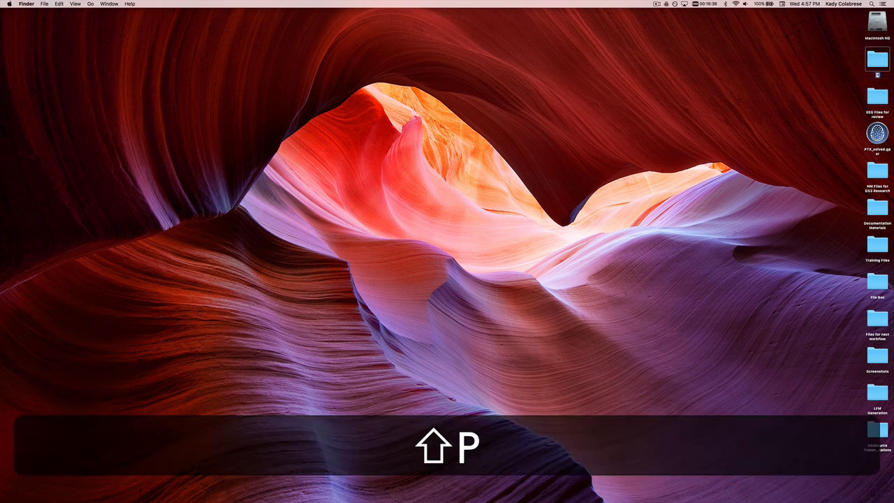
pyautogui.write('TX CAHM')
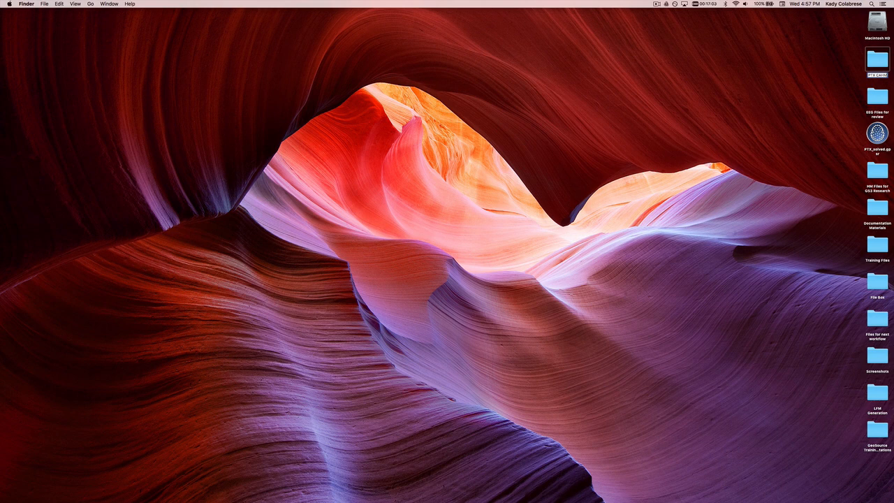
pyautogui.click(829, 117)
# Move PTX_solved.gpsr from the desktop into the PTX CAHM folder and select the file in the opened folder
pyautogui.moveTo(877, 133); pyautogui.dragTo(864, 65)
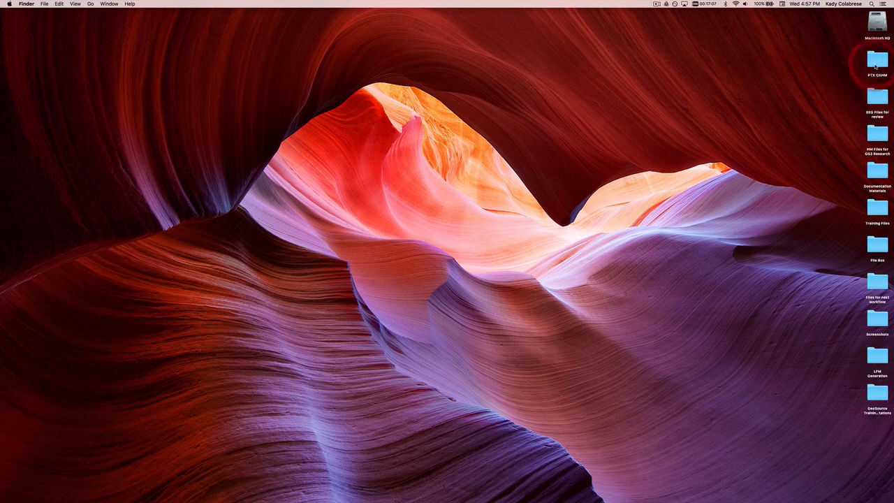
pyautogui.doubleClick(867, 72)
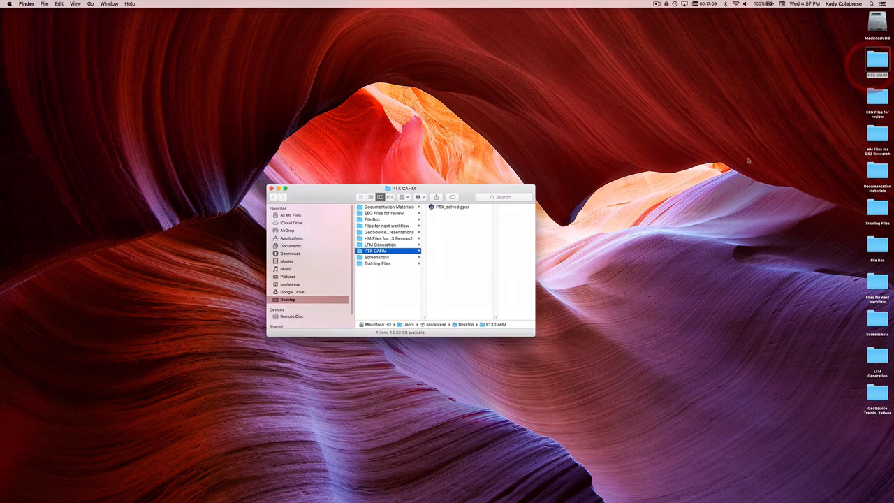
pyautogui.moveTo(468, 190); pyautogui.dragTo(777, 63)
pyautogui.click(765, 80)
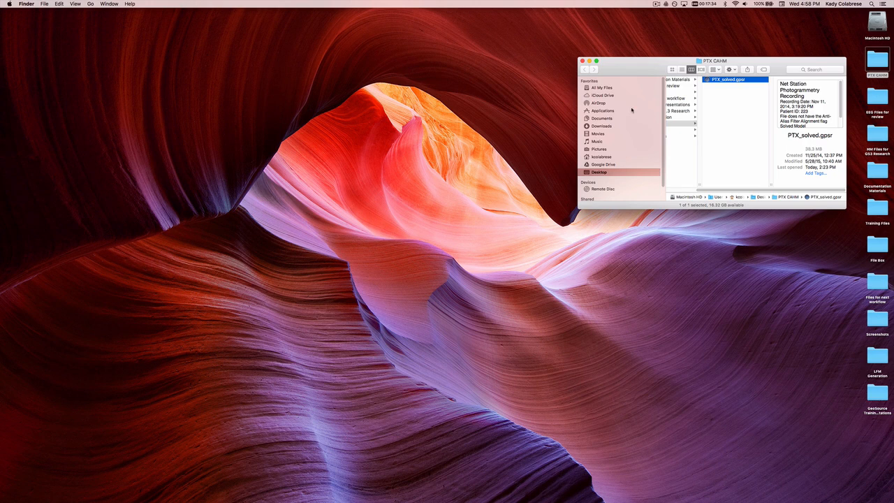
# Launch MIP from the EGI folder in Applications and close the Finder window
pyautogui.click(633, 110)
pyautogui.click(678, 162)
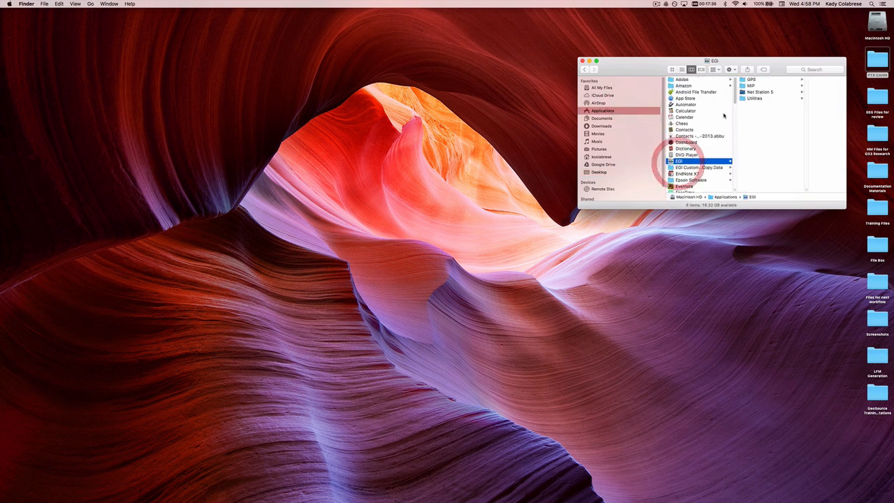
pyautogui.click(763, 92)
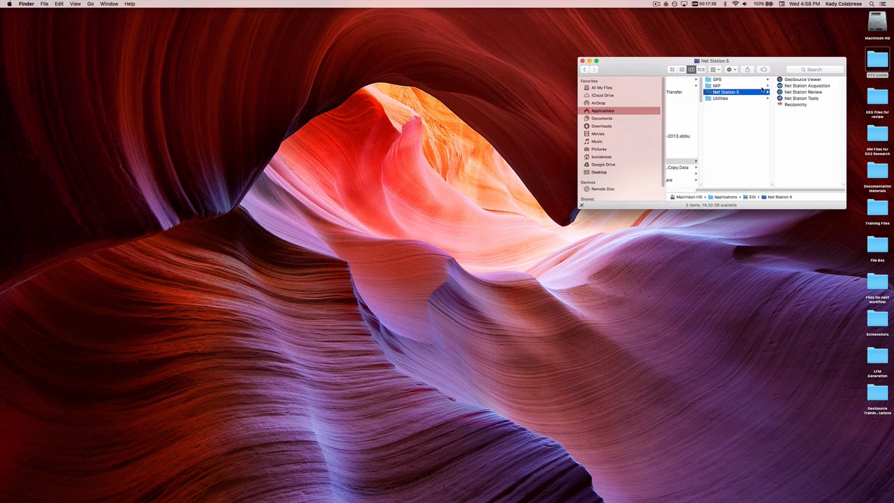
pyautogui.click(762, 85)
pyautogui.click(787, 81)
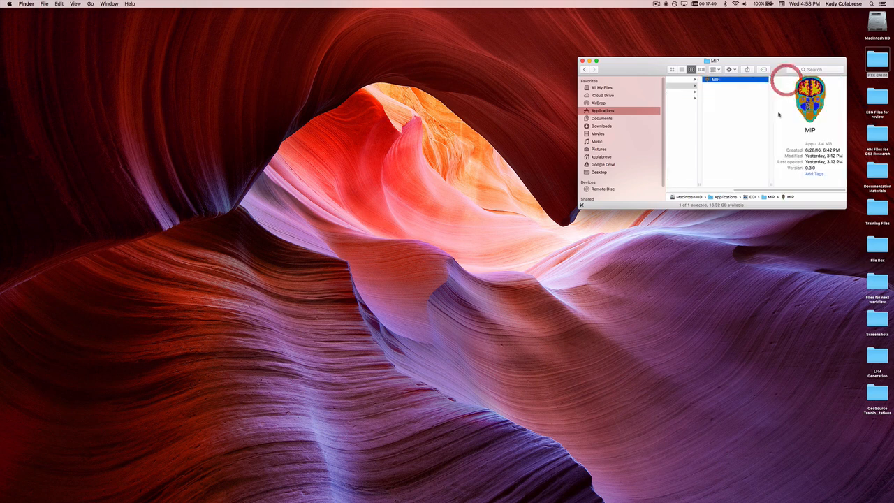
pyautogui.doubleClick(718, 81)
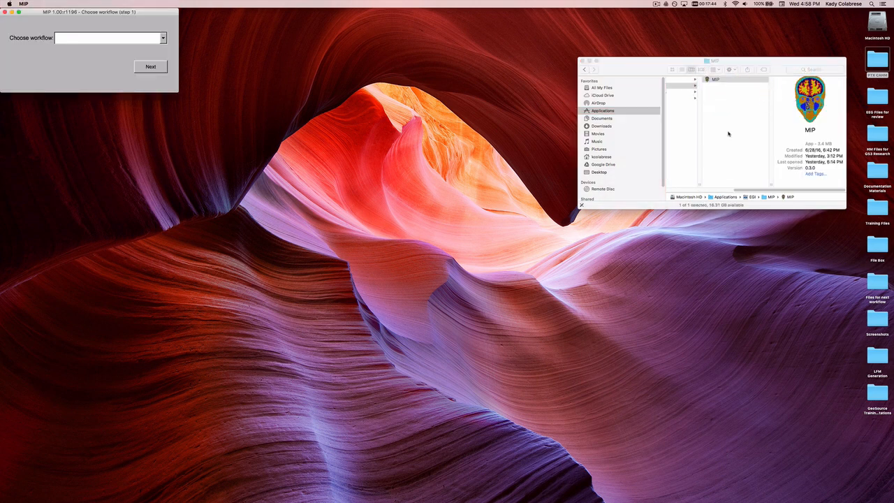
pyautogui.click(583, 61)
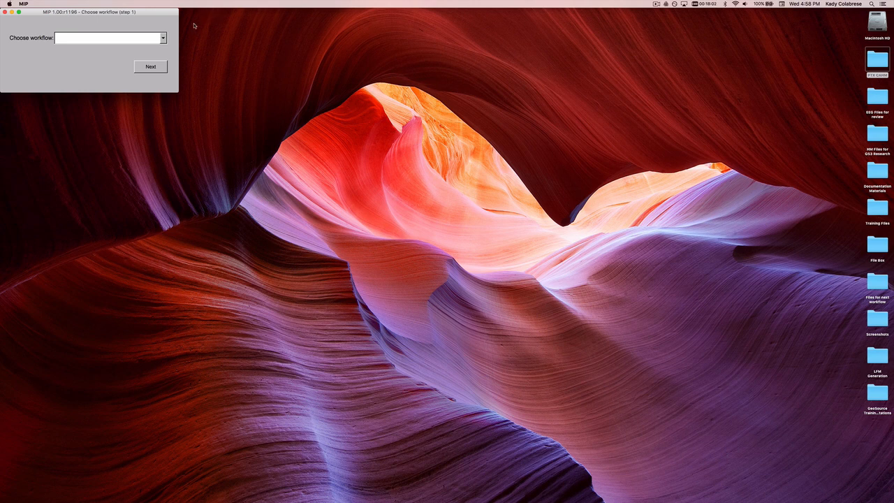
# Choose the Create CAHM From Individual Sensors workflow and continue to sensor file selection
pyautogui.click(163, 38)
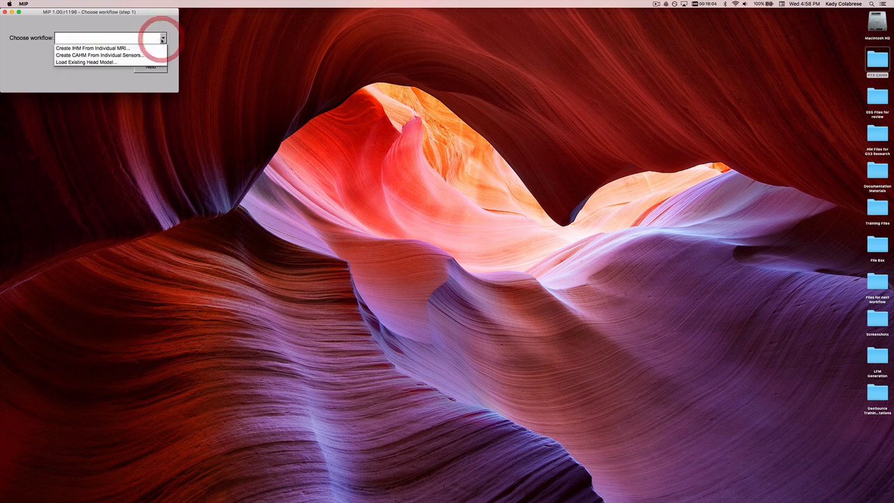
pyautogui.click(163, 55)
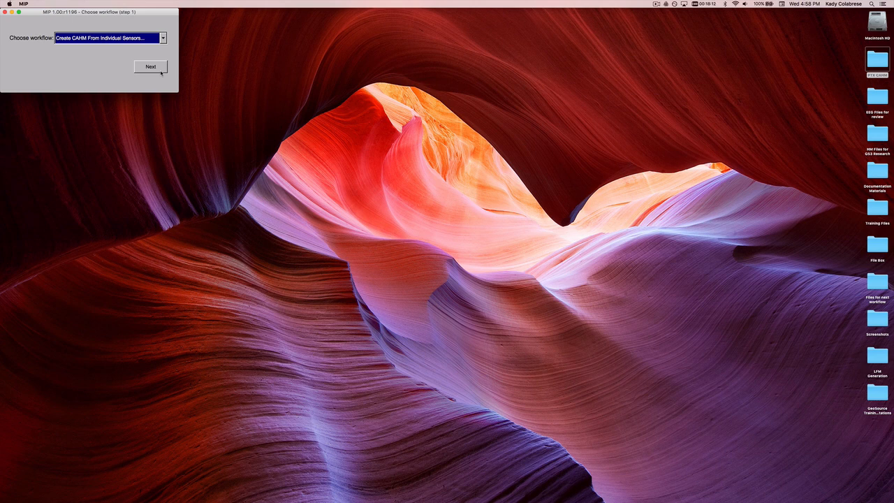
pyautogui.click(161, 70)
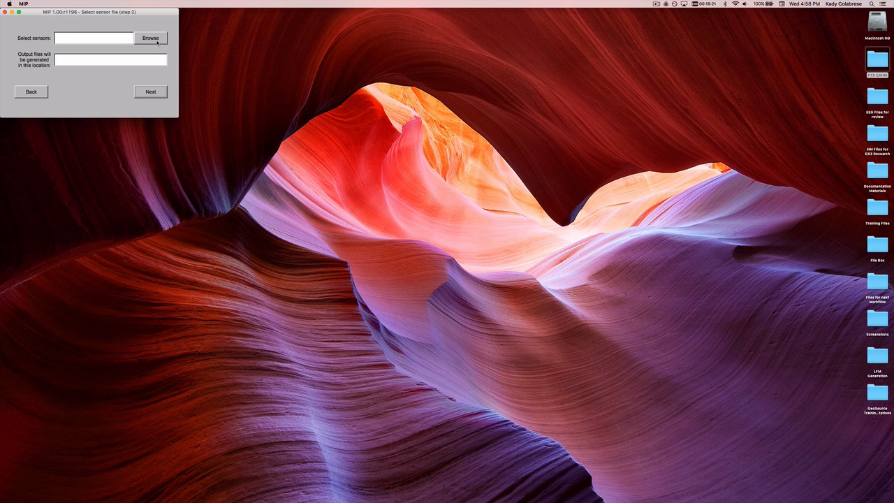
# Load PTX_solved.gpsr from the desktop's PTX CAHM folder as the sensor file and continue to the output prefix
pyautogui.click(158, 41)
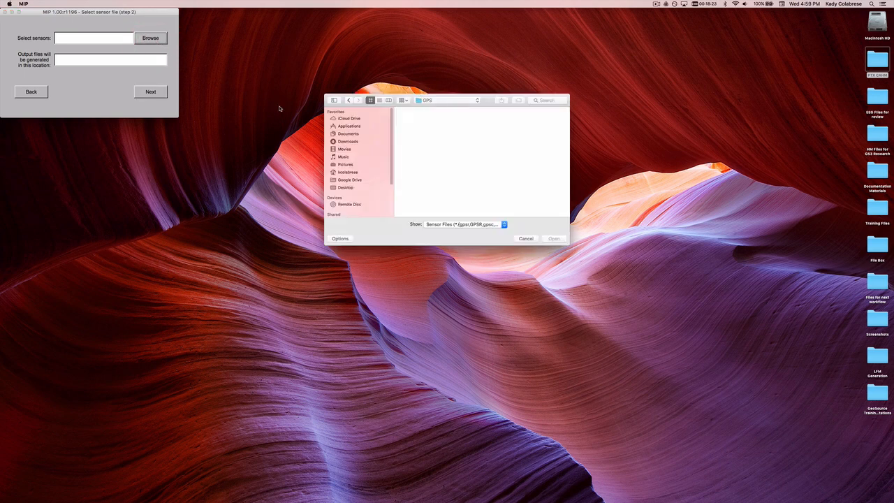
pyautogui.click(362, 187)
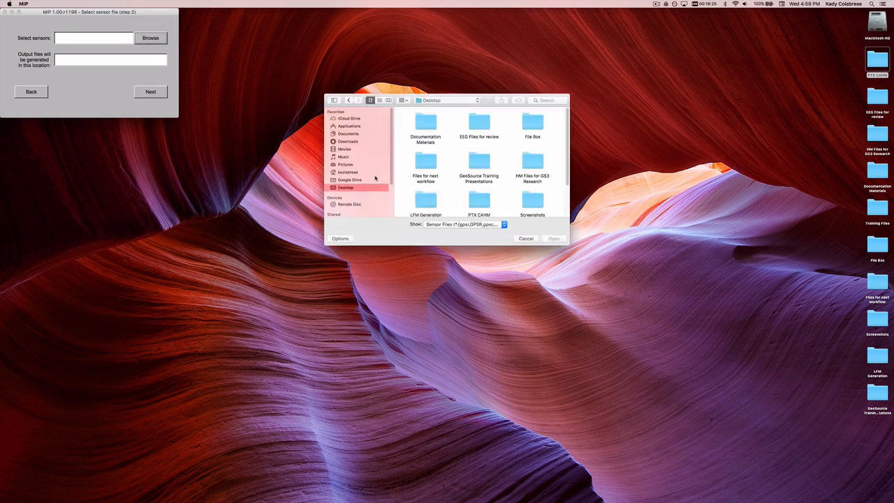
pyautogui.scroll(-1, 514, 164)
pyautogui.scroll(-2, 513, 165)
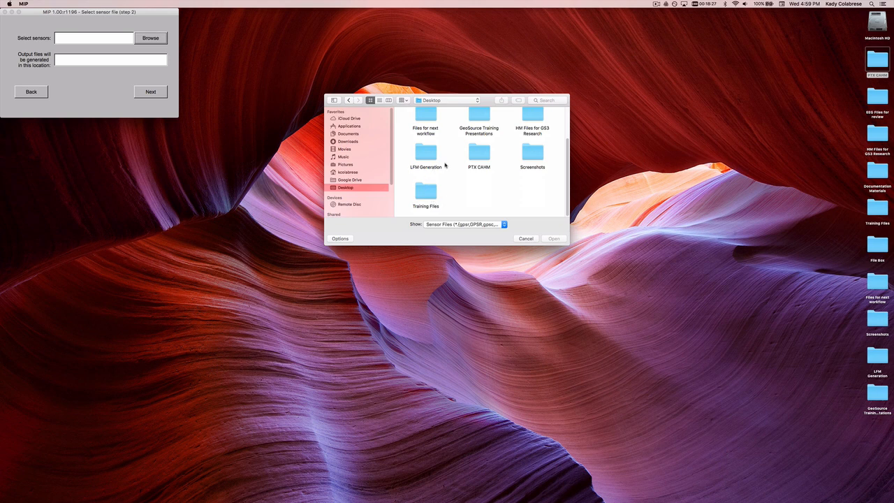
pyautogui.doubleClick(479, 152)
pyautogui.click(418, 123)
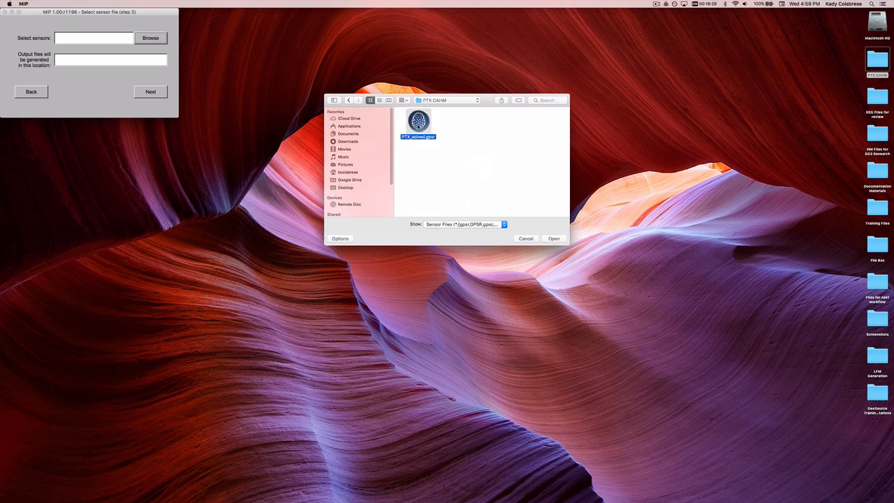
pyautogui.click(552, 239)
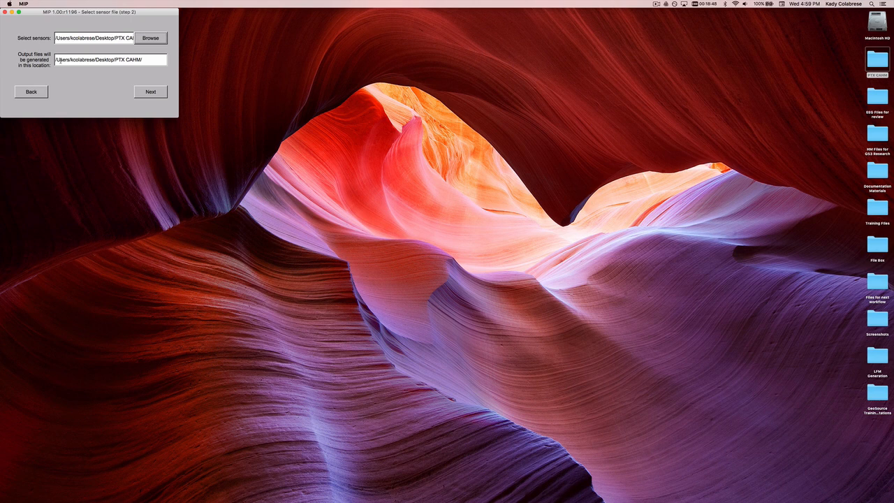
pyautogui.click(162, 96)
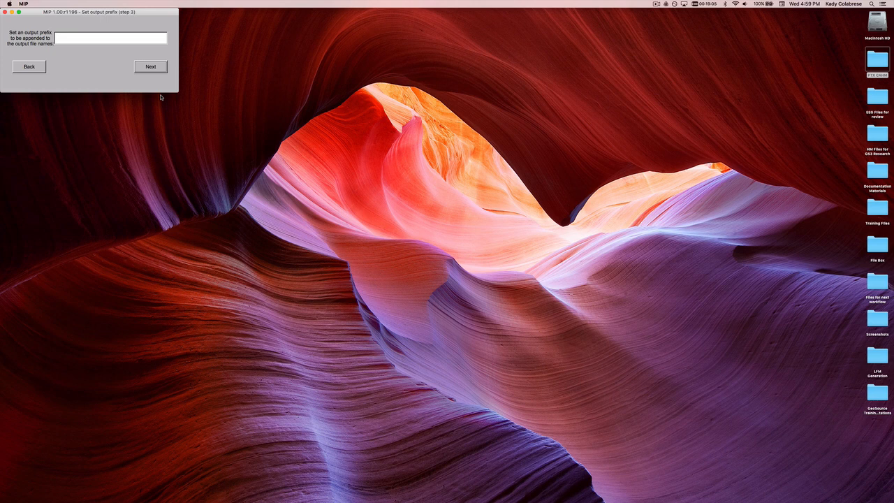
# Set the output file prefix to ptxcahm and continue to atlas selection
pyautogui.click(107, 39)
pyautogui.write('py')
pyautogui.press('BackSpace')
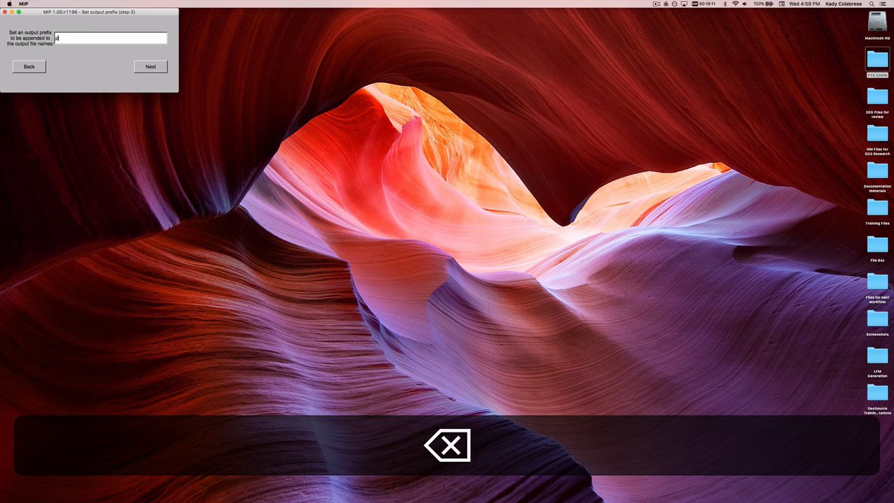
pyautogui.write('txcahm')
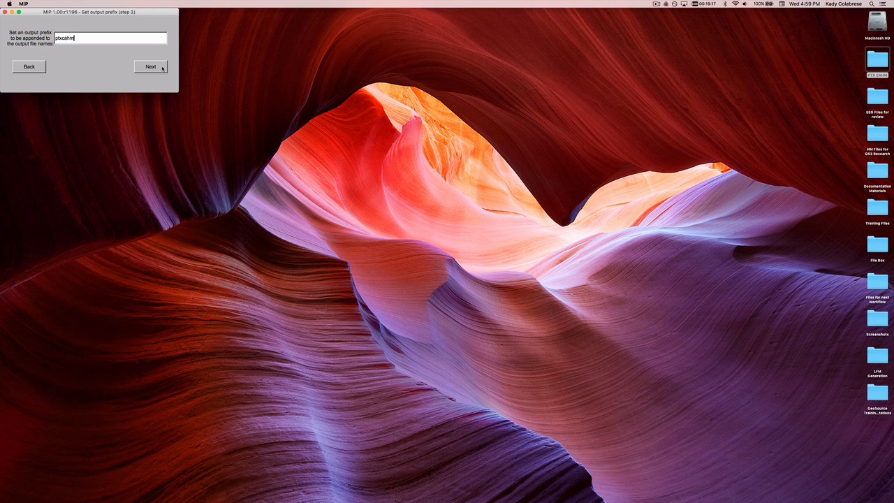
pyautogui.click(163, 68)
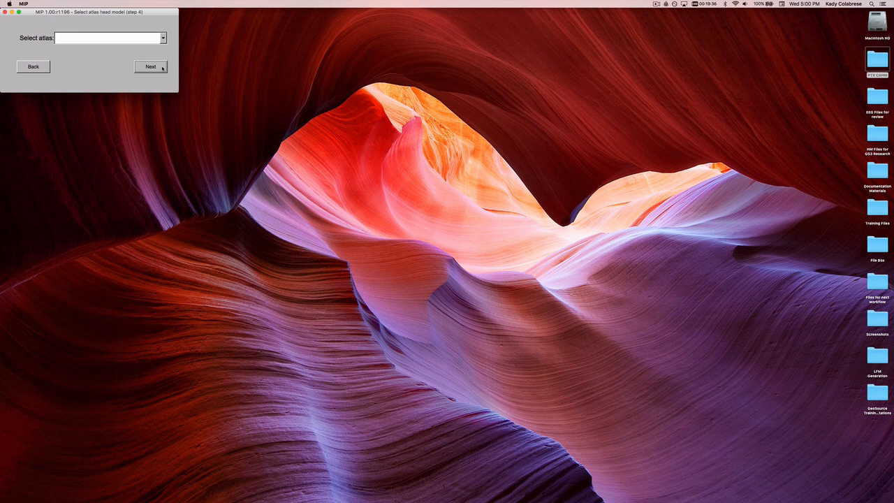
# Select the "Male adult atlas: 40 years" head model and continue to the sensor registration view
pyautogui.click(163, 39)
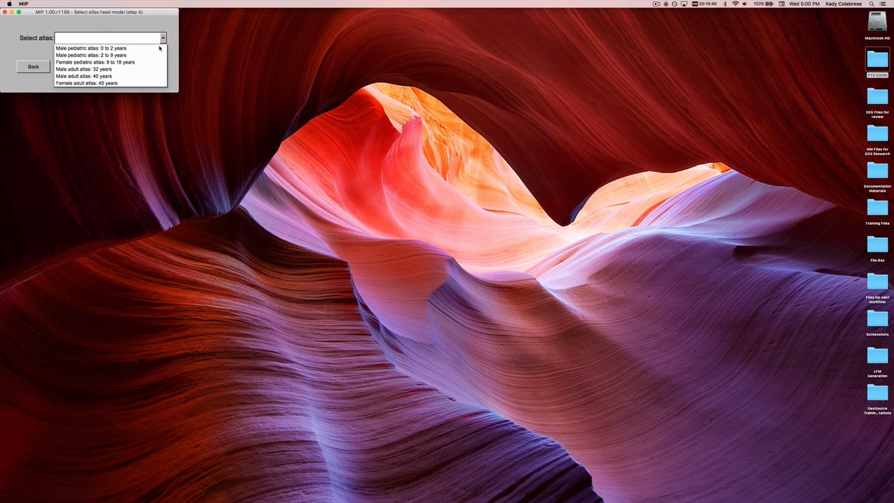
pyautogui.click(150, 76)
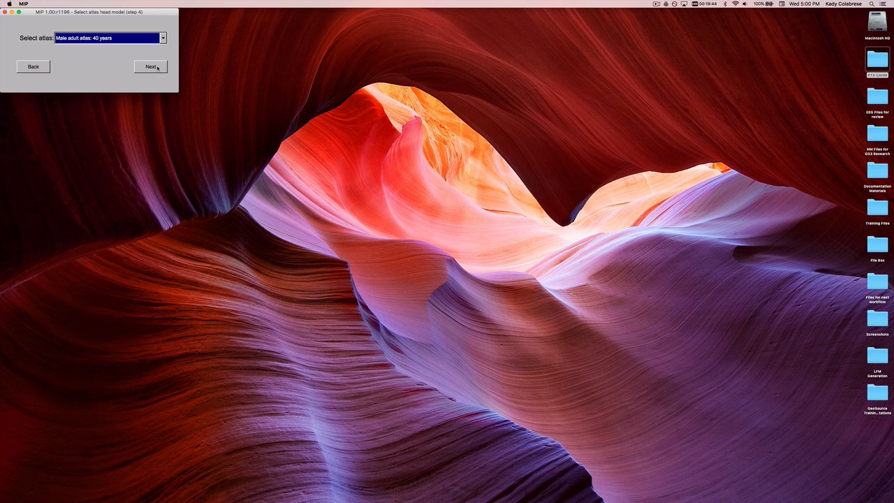
pyautogui.click(156, 69)
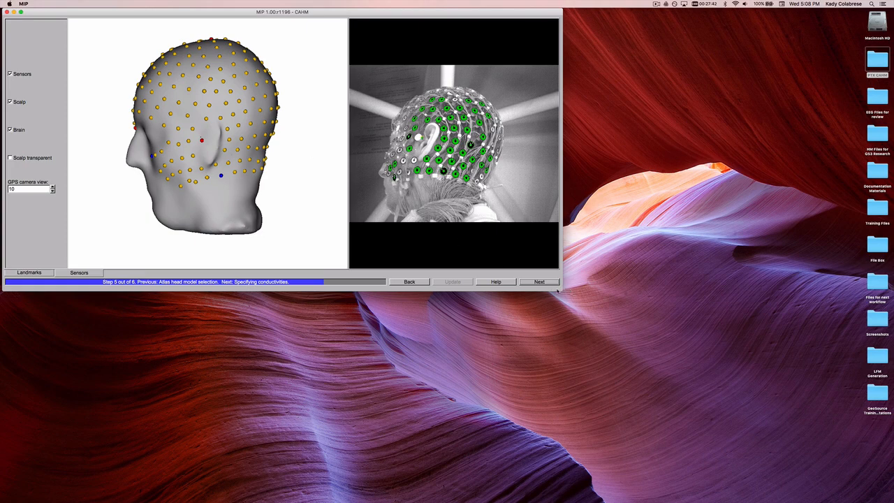
# Enlarge the CAHM window and inspect the sensor placement on the head model from the front and both sides
pyautogui.moveTo(557, 291); pyautogui.dragTo(883, 493)
pyautogui.moveTo(892, 491); pyautogui.dragTo(892, 482)
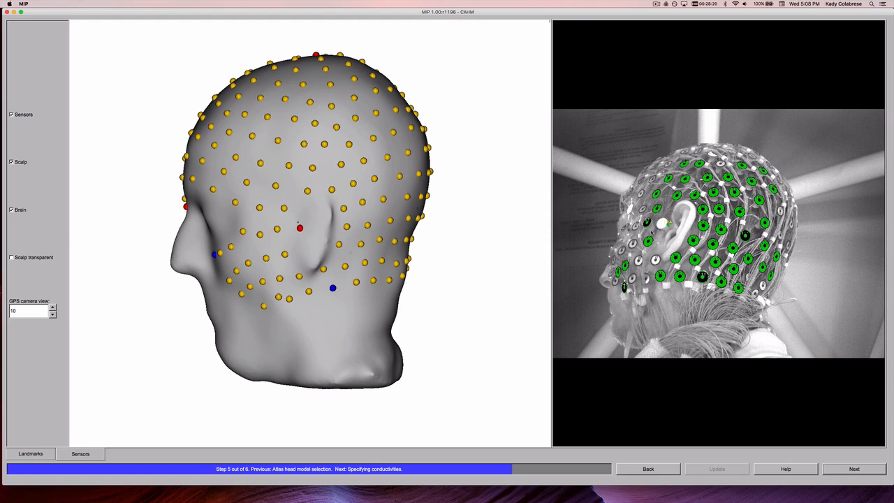
pyautogui.moveTo(261, 197); pyautogui.dragTo(454, 195)
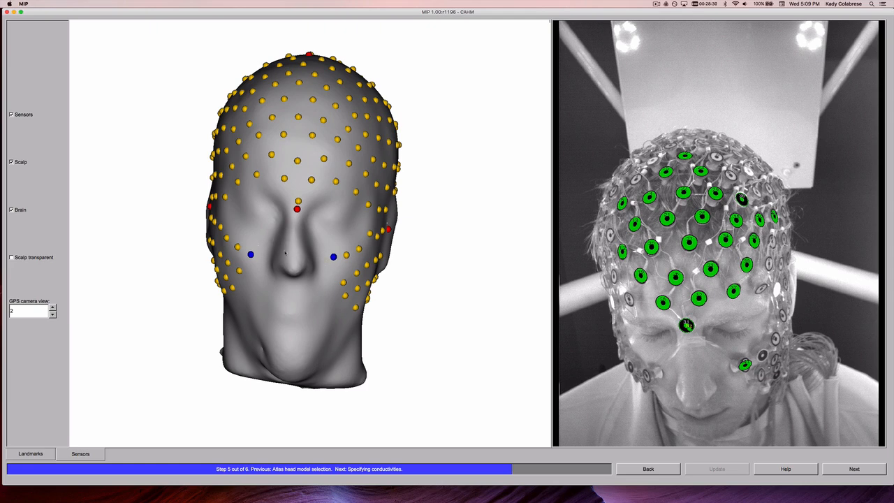
pyautogui.moveTo(346, 259); pyautogui.dragTo(160, 222)
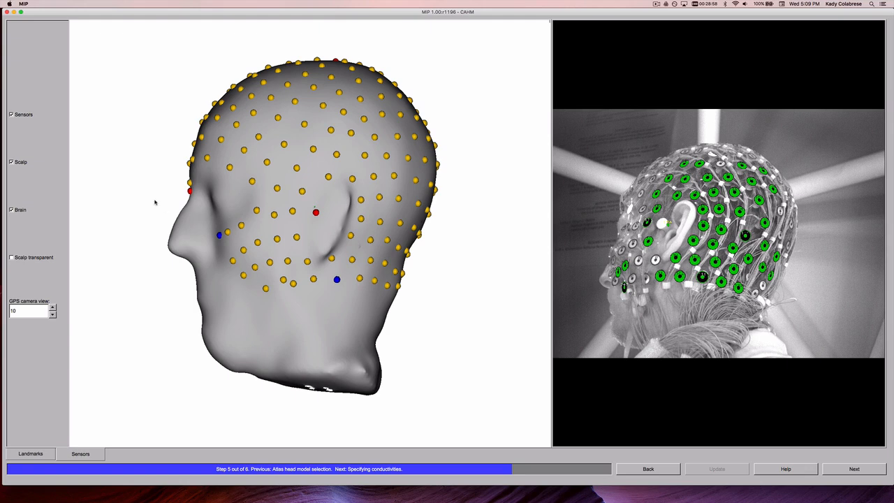
pyautogui.moveTo(155, 201); pyautogui.dragTo(450, 223)
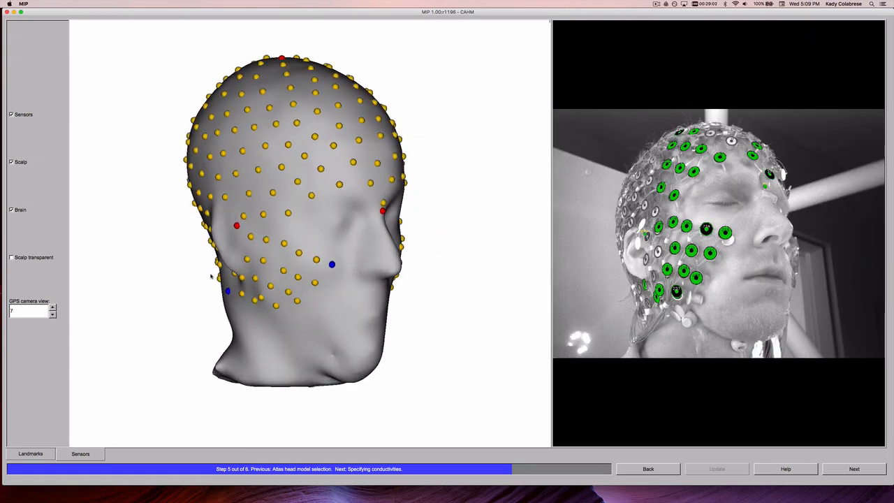
# Advance the GPS camera view to 10 and examine the sensors around the ear in the enlarged photo
pyautogui.click(52, 308)
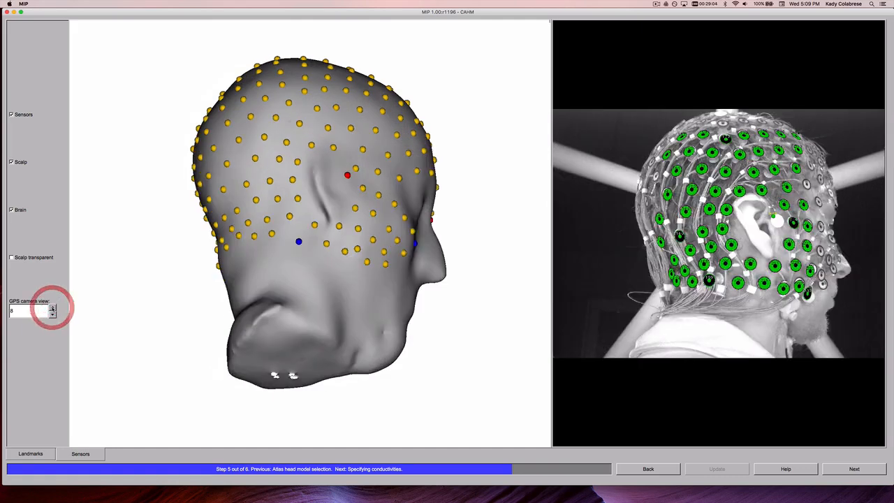
pyautogui.click(53, 308)
pyautogui.click(52, 308)
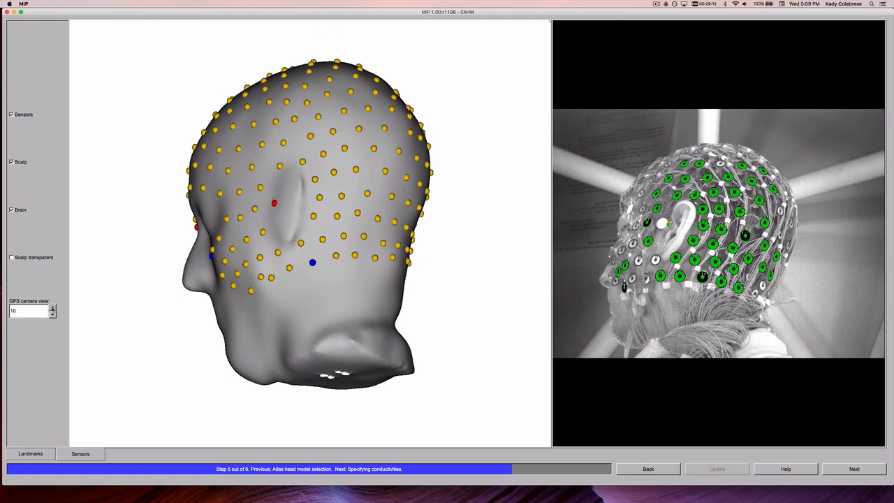
pyautogui.moveTo(598, 183)
pyautogui.mouseDown(button='right')
pyautogui.moveTo(598, 218)
pyautogui.moveTo(606, 157)
pyautogui.moveTo(605, 170)
pyautogui.mouseUp(button='right')
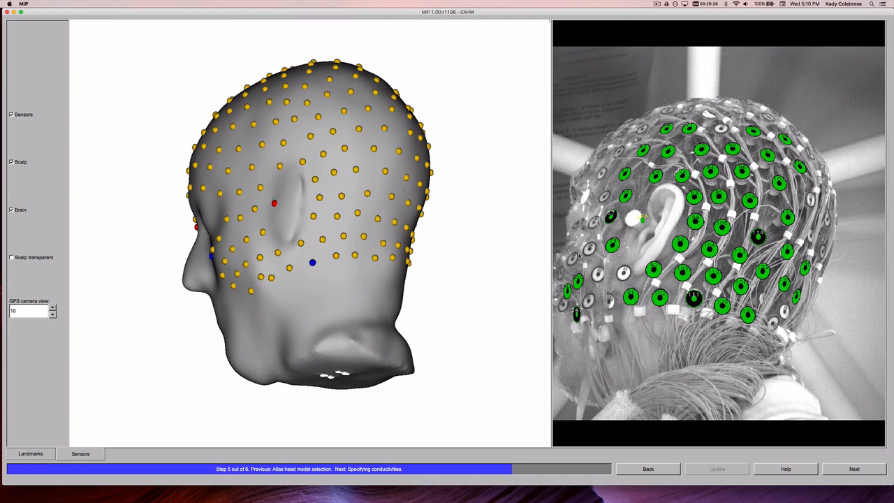
pyautogui.press('shift')
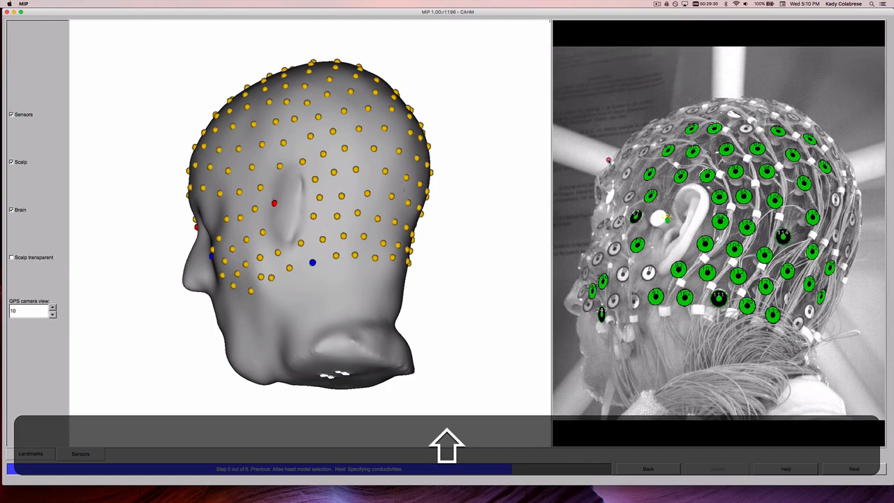
# Examine the left ear region close up in the camera view 10 photo, and restore the full photo view
pyautogui.keyDown('shift'); pyautogui.moveTo(577, 252); pyautogui.dragTo(581, 240, button='right'); pyautogui.keyUp('shift')
pyautogui.keyDown('shift'); pyautogui.moveTo(581, 239); pyautogui.dragTo(705, 240); pyautogui.keyUp('shift')
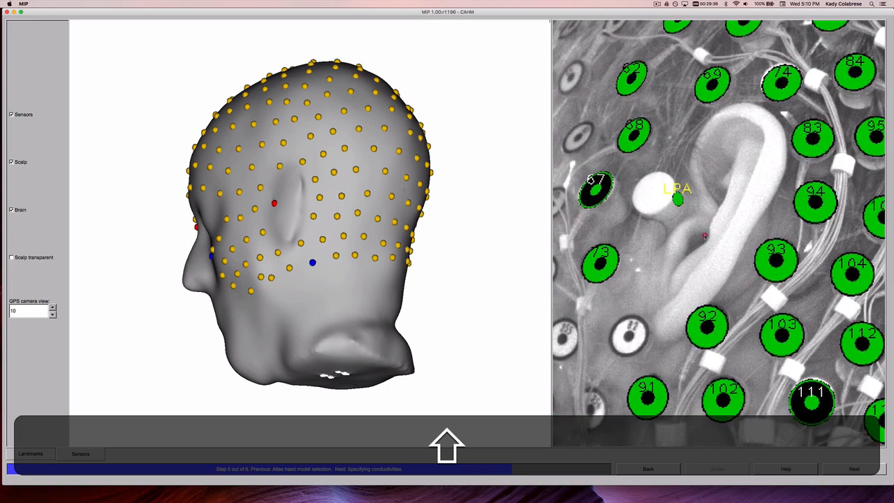
pyautogui.press('r')
pyautogui.click(701, 245)
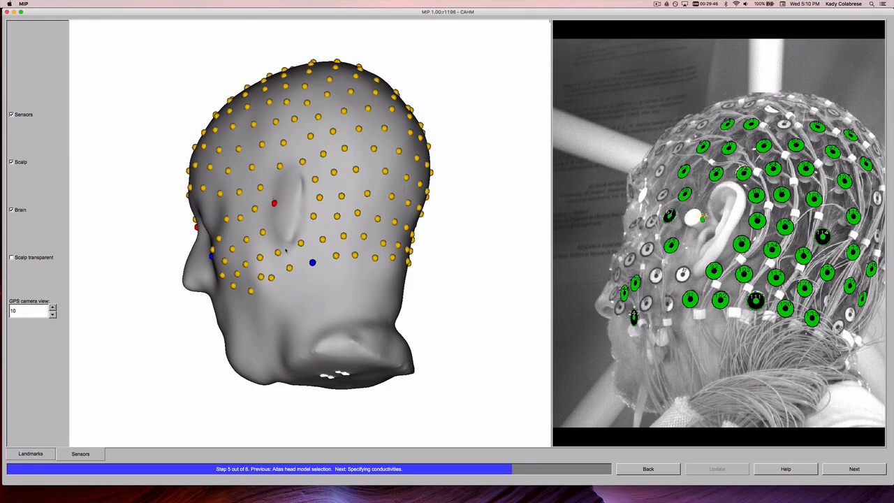
# Compare the sensors on the head model with the matching photos from the left side, the front and the forehead
pyautogui.moveTo(286, 250); pyautogui.dragTo(437, 237)
pyautogui.moveTo(206, 171); pyautogui.dragTo(306, 120)
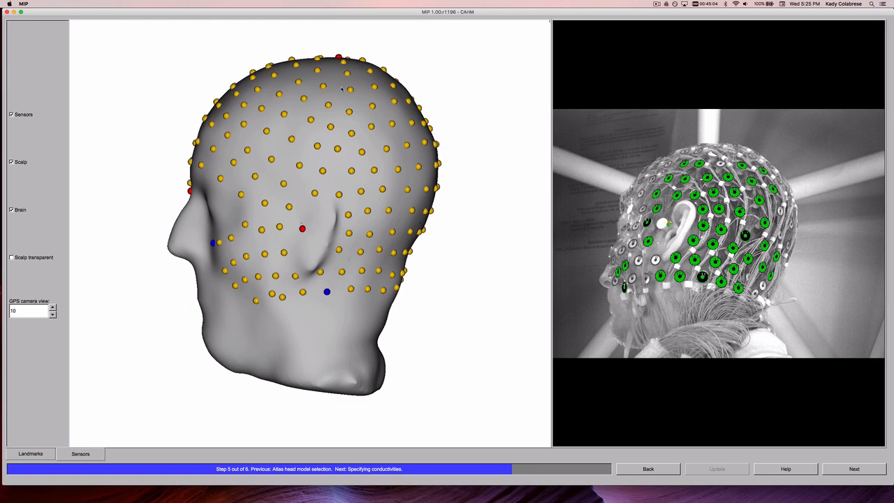
pyautogui.moveTo(218, 148); pyautogui.dragTo(435, 160)
pyautogui.click(436, 160)
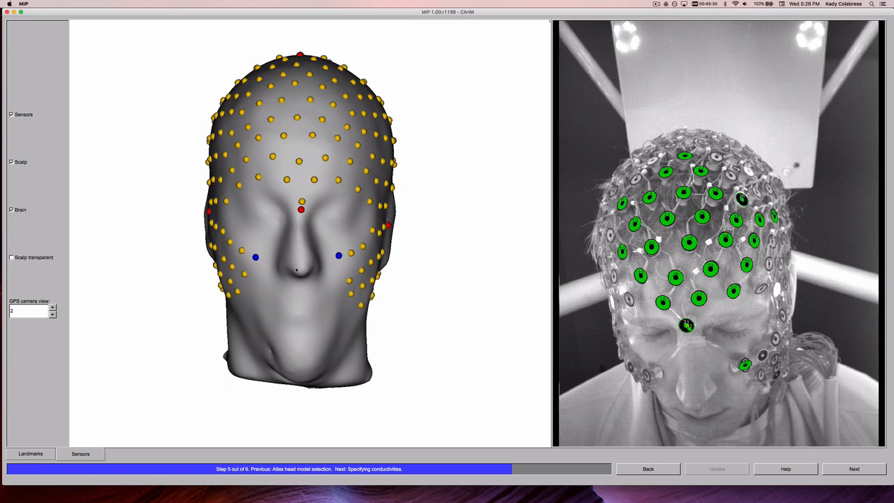
pyautogui.moveTo(297, 259); pyautogui.dragTo(291, 323)
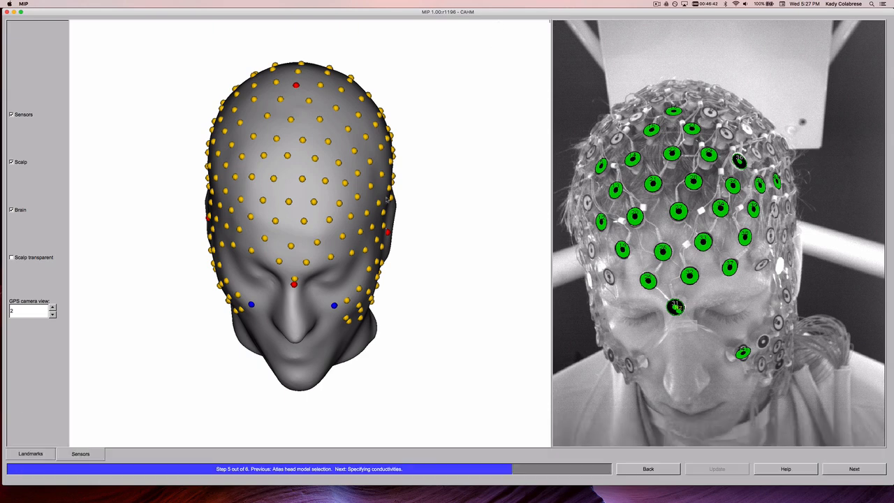
# Reposition the head model and compare its right cheek and ear sensors with the camera view 7 photo
pyautogui.keyDown('shift'); pyautogui.moveTo(387, 200); pyautogui.dragTo(435, 242); pyautogui.keyUp('shift')
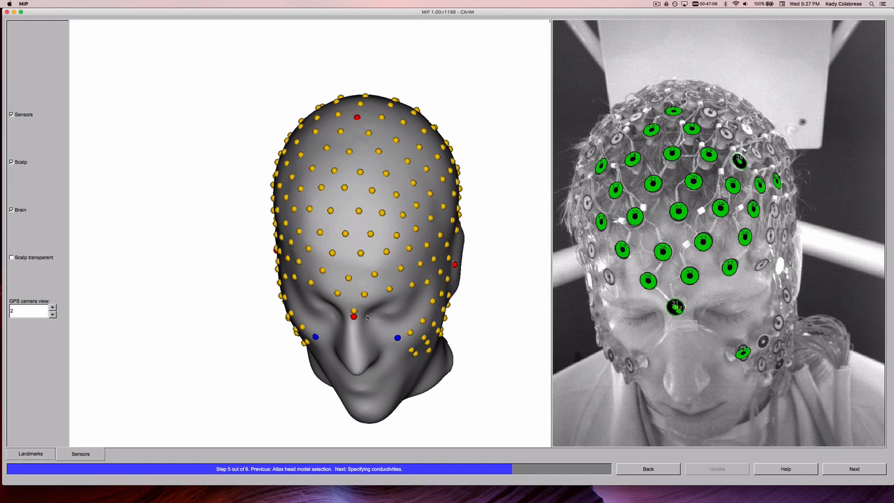
pyautogui.moveTo(367, 316); pyautogui.dragTo(401, 316)
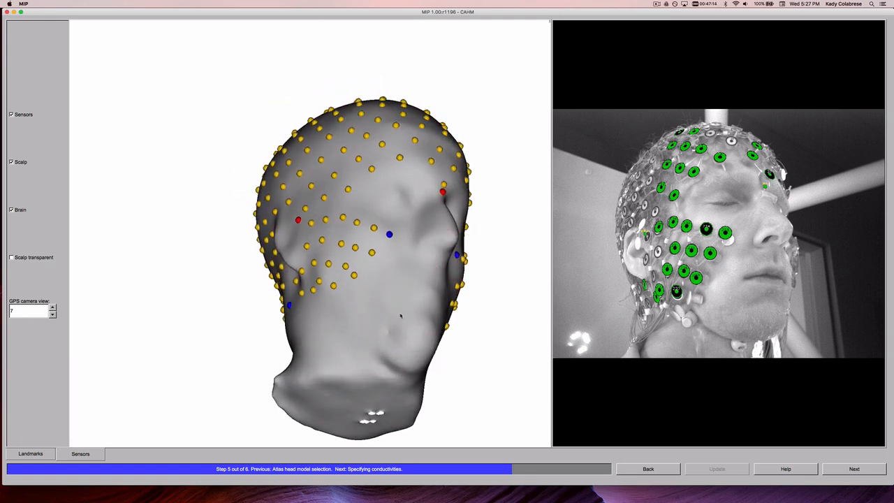
pyautogui.moveTo(402, 316)
pyautogui.mouseDown(button='right')
pyautogui.moveTo(407, 299)
pyautogui.moveTo(405, 310)
pyautogui.mouseUp(button='right')
pyautogui.keyDown('shift'); pyautogui.moveTo(405, 310); pyautogui.dragTo(422, 278); pyautogui.keyUp('shift')
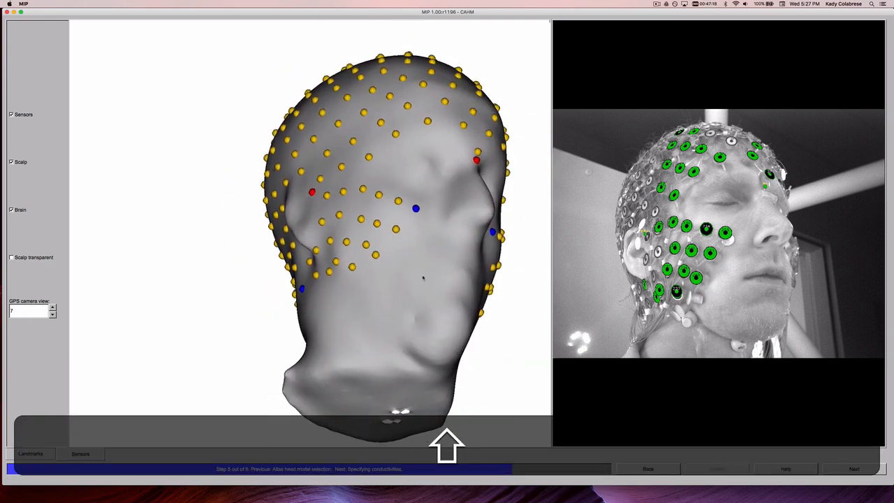
pyautogui.scroll(-2, 423, 278)
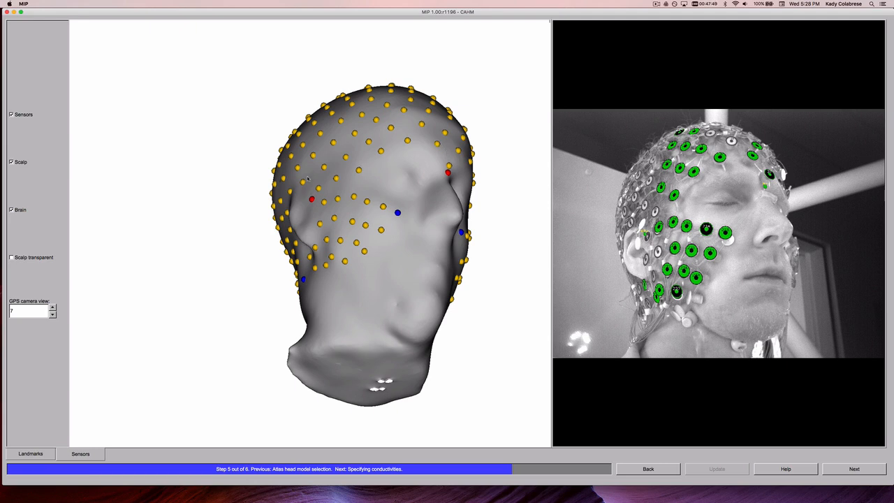
# Inspect the sensor placement around both ears and across the face against the corresponding camera photos
pyautogui.moveTo(307, 175); pyautogui.dragTo(224, 276)
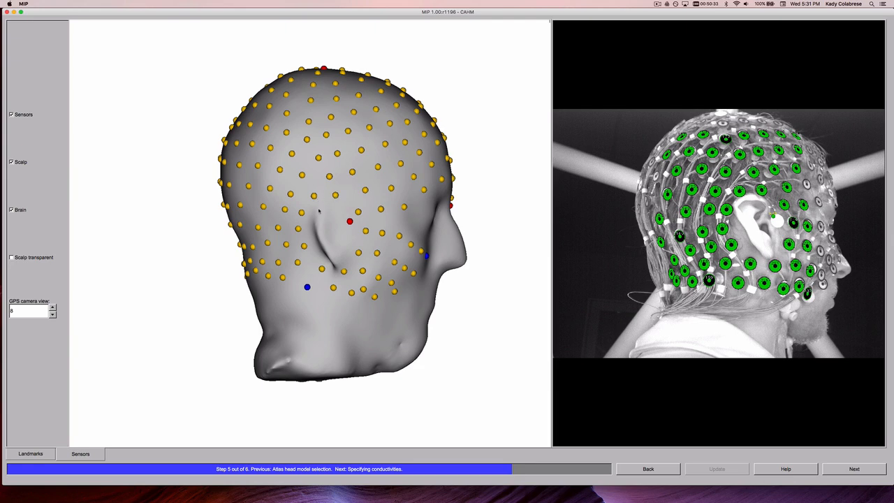
pyautogui.moveTo(381, 202); pyautogui.dragTo(141, 193)
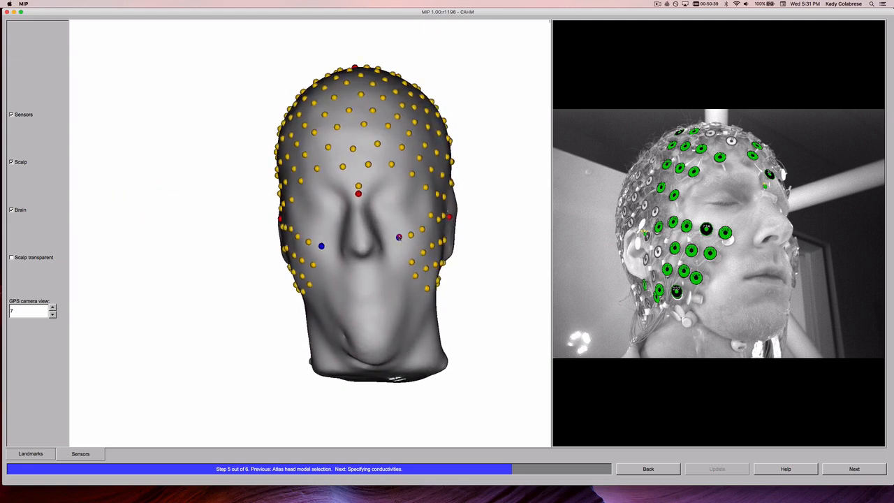
pyautogui.moveTo(399, 238); pyautogui.dragTo(228, 236)
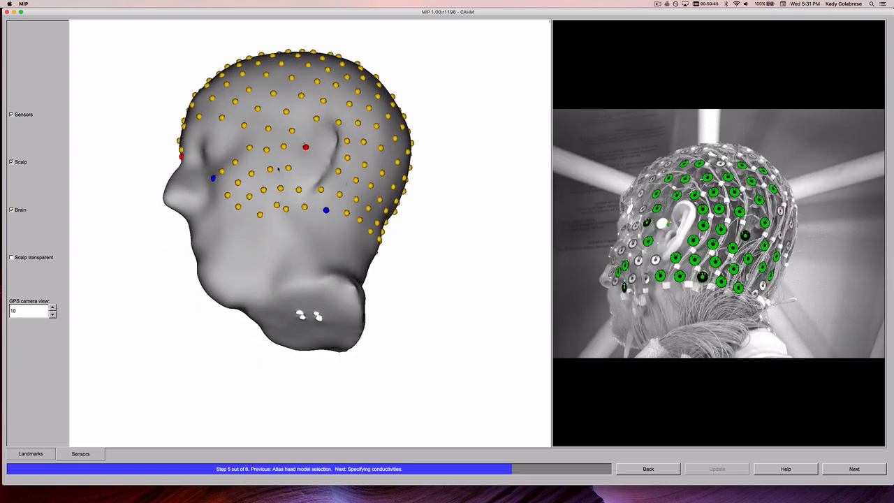
pyautogui.moveTo(273, 175); pyautogui.dragTo(271, 288)
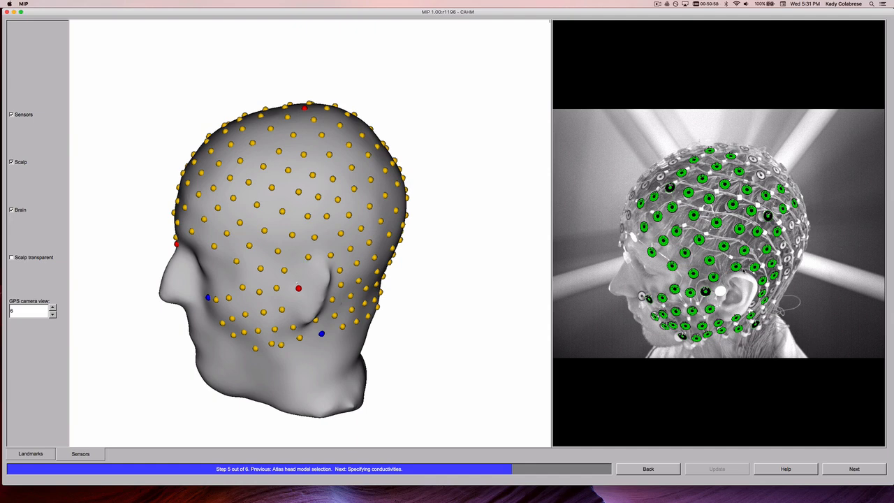
pyautogui.moveTo(317, 296); pyautogui.dragTo(279, 235)
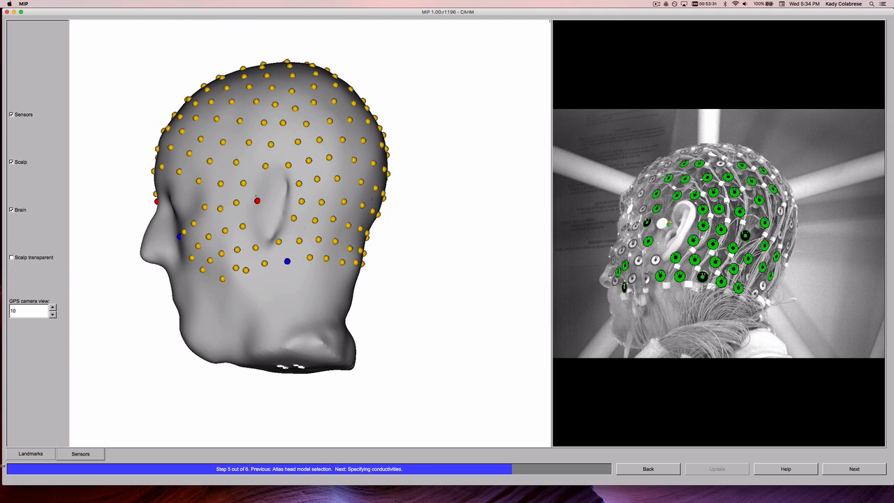
# Display the head model's landmarks and place the nasion point slightly higher on the bridge of the nose
pyautogui.click(46, 456)
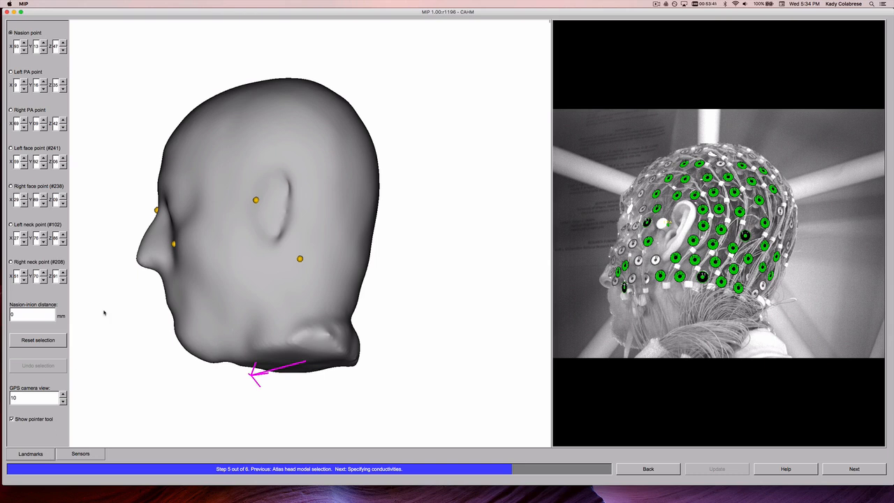
pyautogui.moveTo(167, 189); pyautogui.dragTo(427, 162)
pyautogui.keyDown('shift'); pyautogui.moveTo(355, 243); pyautogui.dragTo(263, 351); pyautogui.keyUp('shift')
pyautogui.moveTo(282, 199); pyautogui.dragTo(361, 164)
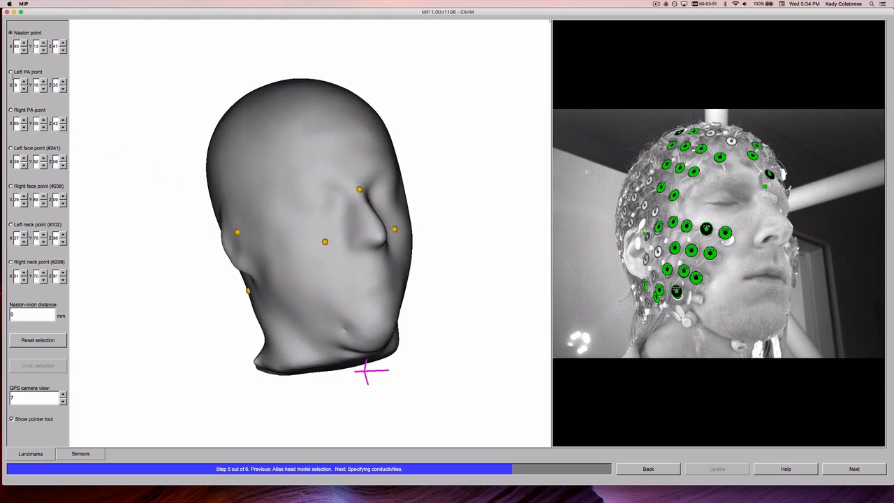
pyautogui.click(10, 33)
pyautogui.keyDown('shift'); pyautogui.click(358, 186); pyautogui.keyUp('shift')
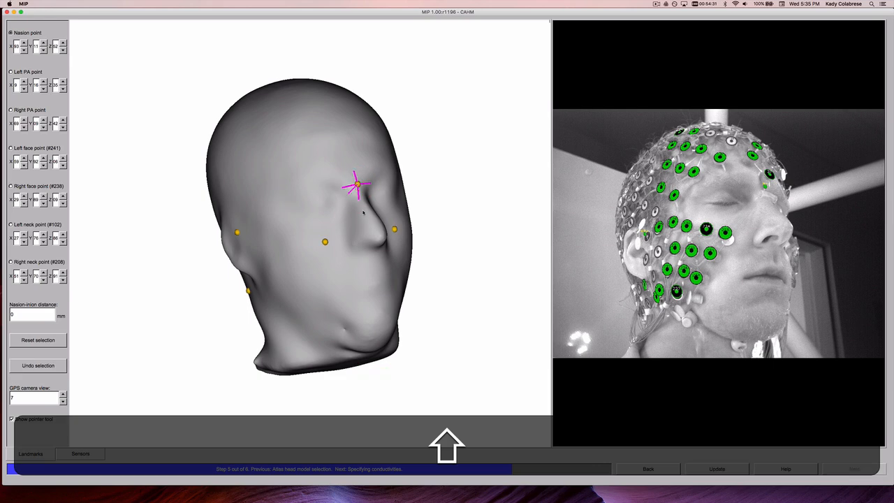
# Check the nasion point in profile and raise it slightly further on the nose bridge
pyautogui.moveTo(368, 221); pyautogui.dragTo(467, 143)
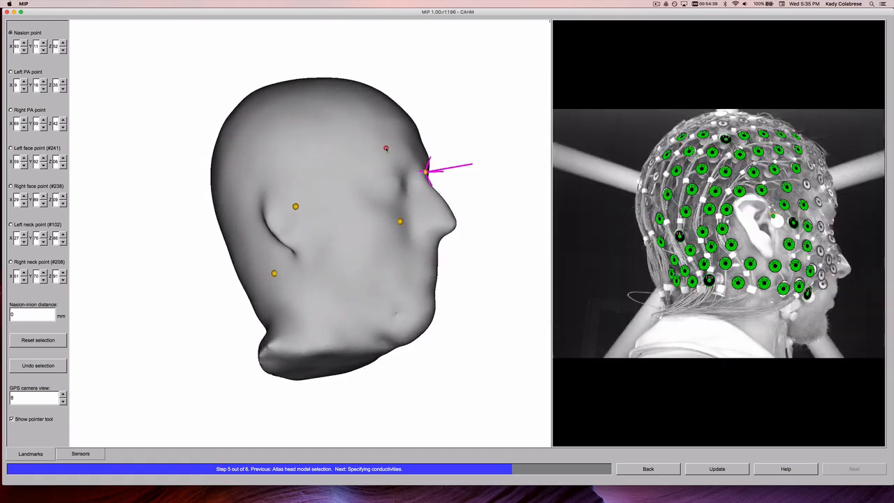
pyautogui.moveTo(382, 183); pyautogui.dragTo(340, 262)
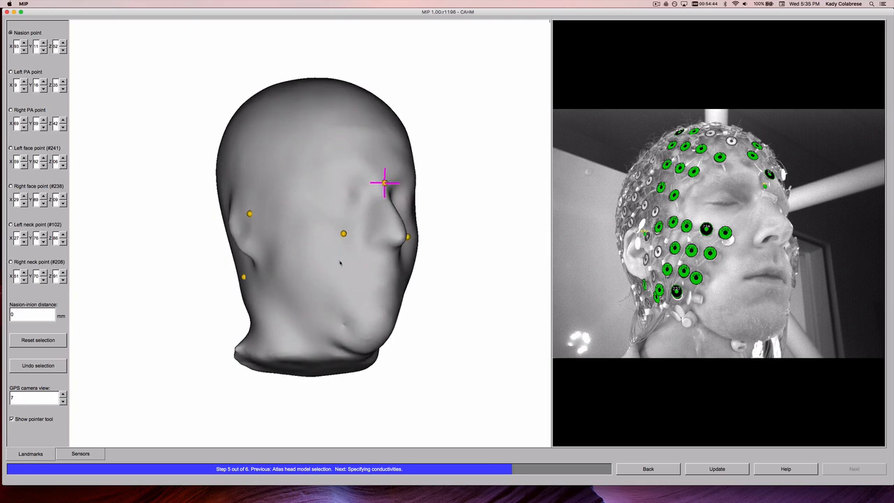
pyautogui.keyDown('shift'); pyautogui.click(385, 181); pyautogui.keyUp('shift')
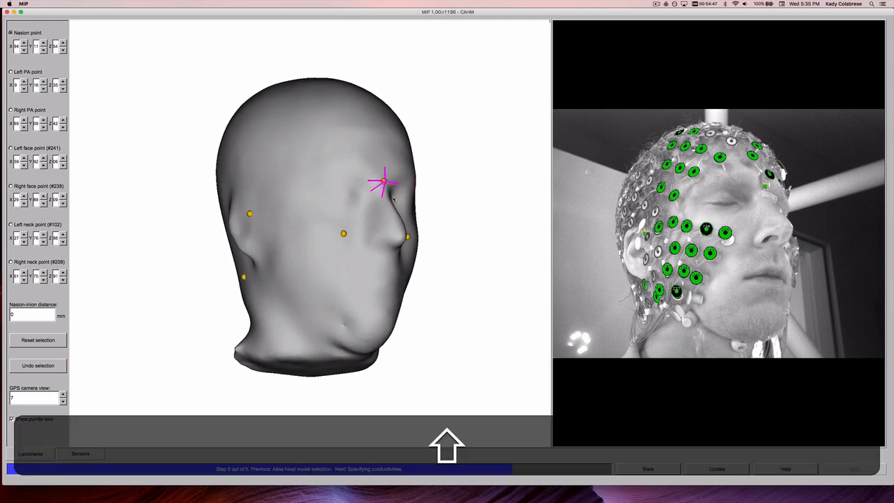
# Examine the adjusted nasion point on the head model from above, both sides and the front
pyautogui.moveTo(385, 181); pyautogui.dragTo(280, 288)
pyautogui.click(281, 283)
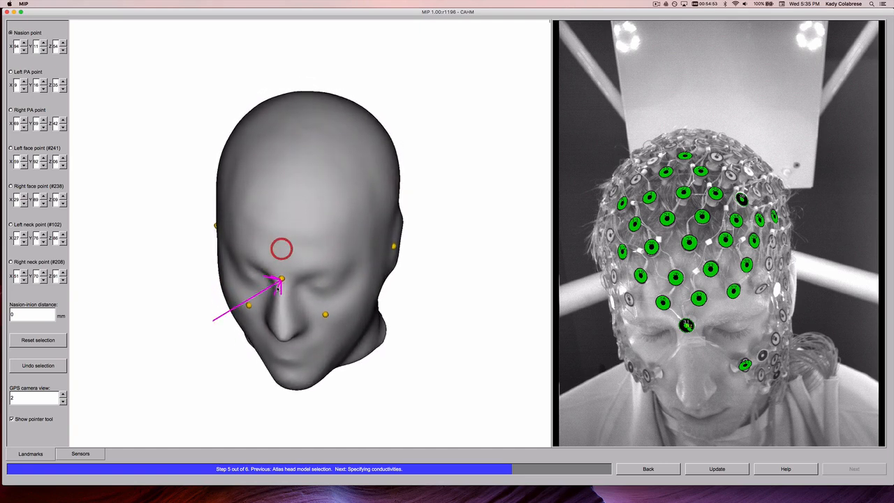
pyautogui.moveTo(289, 281); pyautogui.dragTo(451, 196)
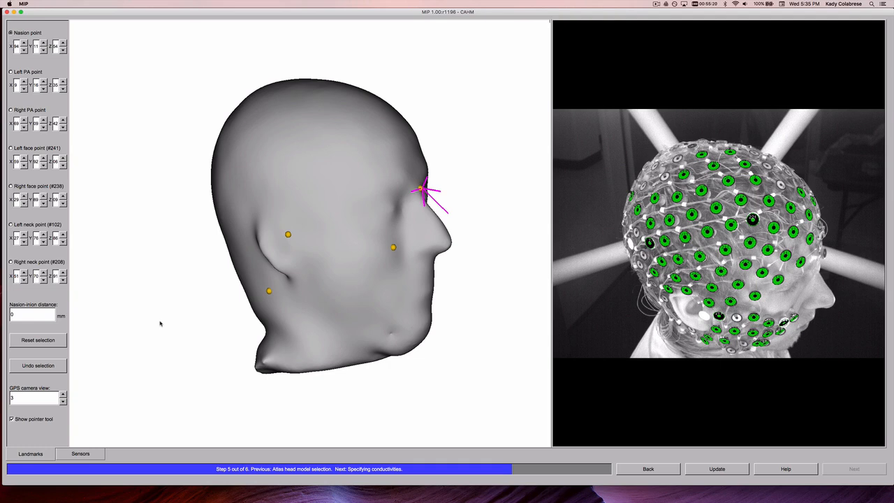
pyautogui.click(404, 270)
pyautogui.moveTo(233, 273); pyautogui.dragTo(191, 271)
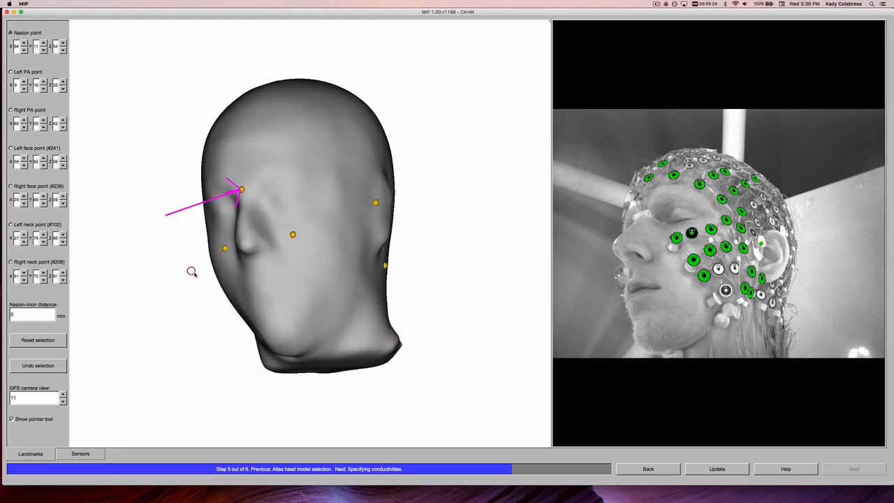
pyautogui.moveTo(352, 297); pyautogui.dragTo(337, 343)
pyautogui.moveTo(312, 201); pyautogui.dragTo(381, 145)
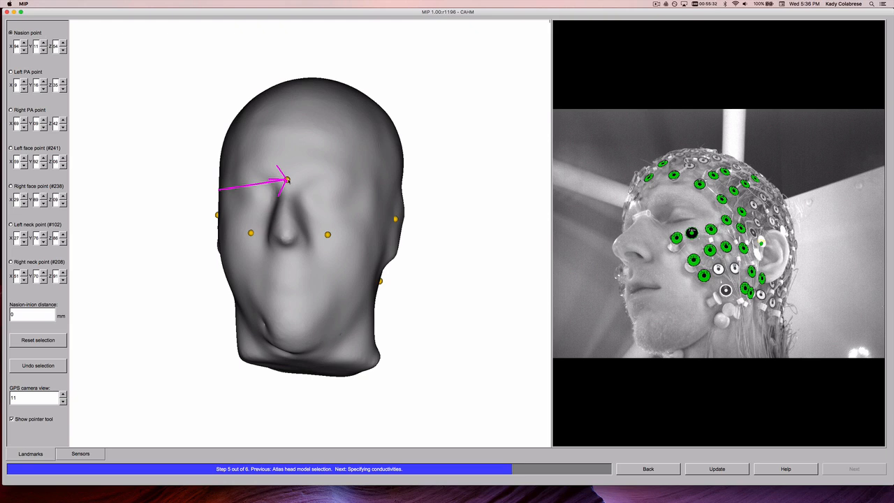
# Leave the nasion-inion distance at 0 mm and update the model with the landmark changes, accepting the default CZ position
pyautogui.click(23, 316)
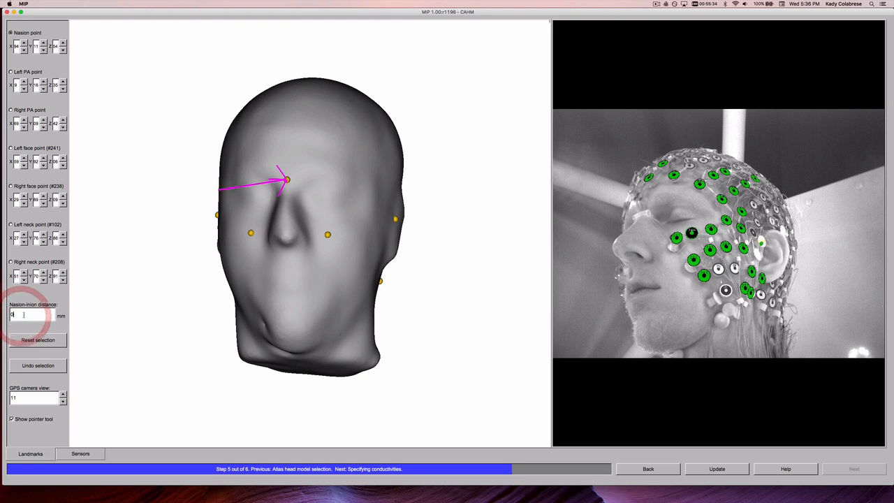
pyautogui.moveTo(23, 316); pyautogui.dragTo(6, 316)
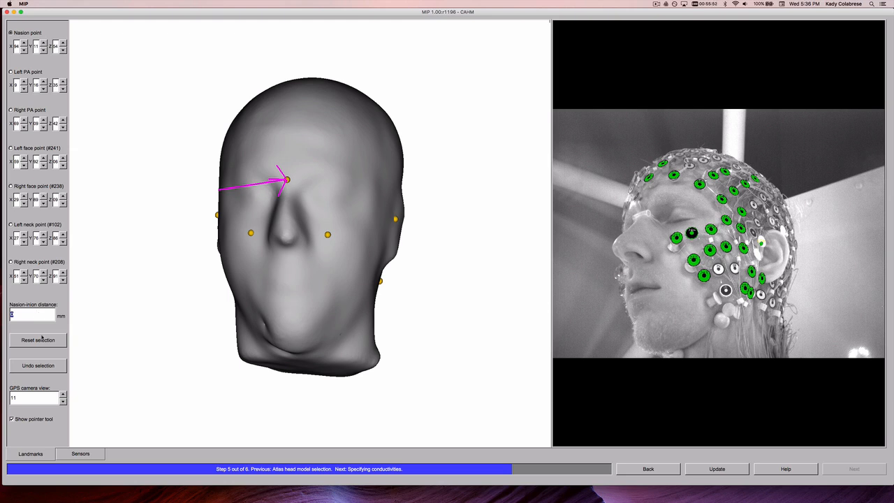
pyautogui.click(60, 383)
pyautogui.click(730, 472)
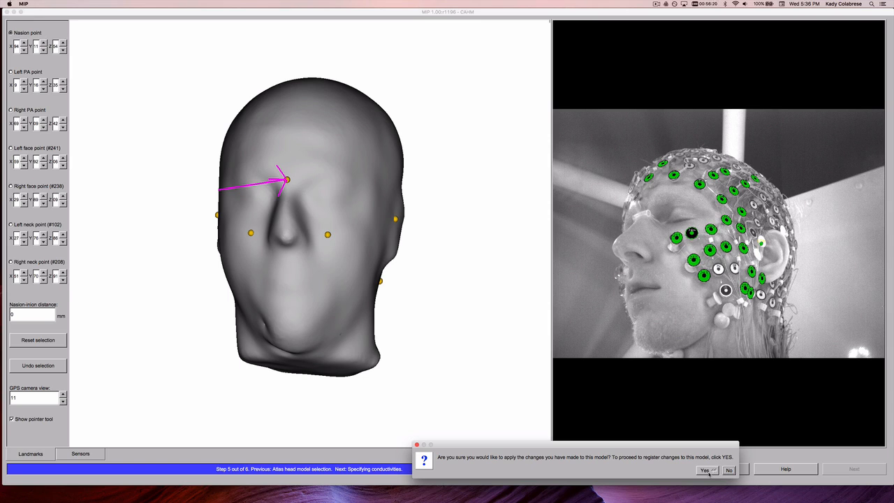
pyautogui.click(706, 471)
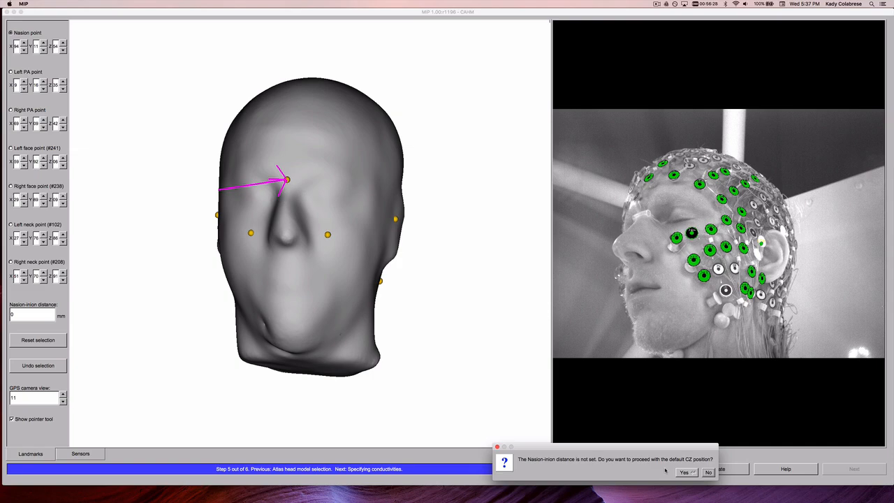
pyautogui.click(686, 472)
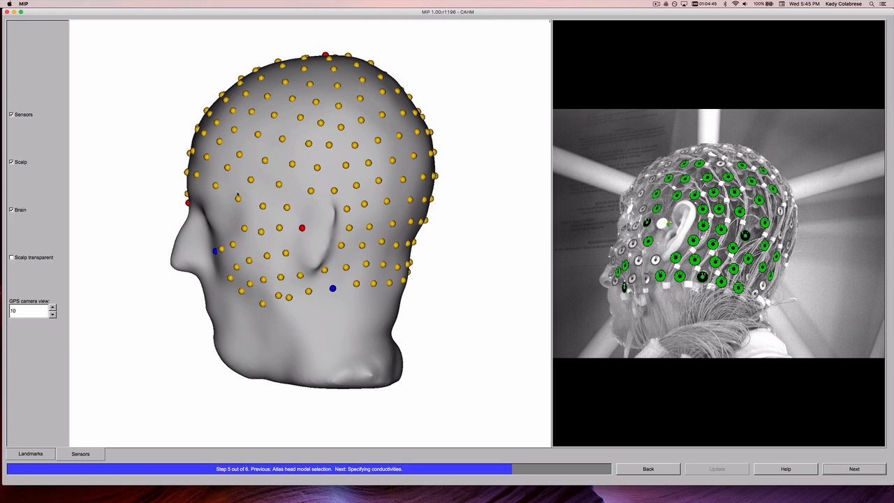
# Review the updated sensor placement from the front and sides and proceed to specifying the conductivities
pyautogui.moveTo(237, 194); pyautogui.dragTo(425, 147)
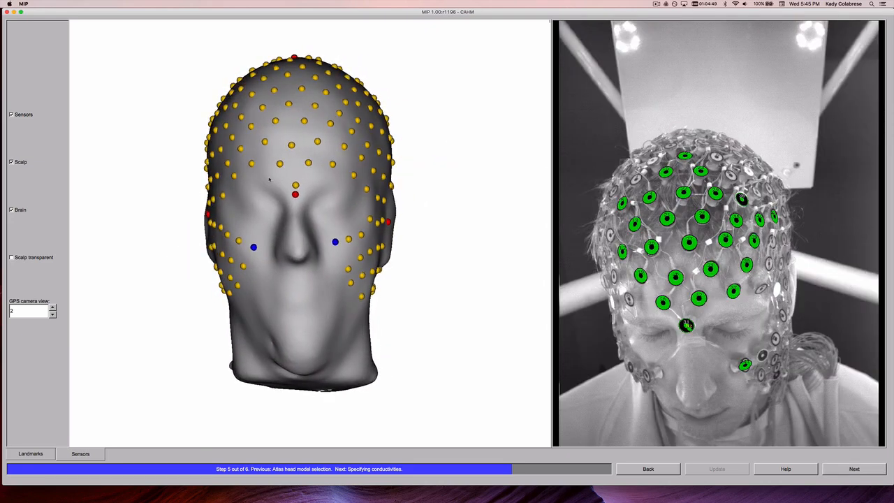
pyautogui.moveTo(323, 196); pyautogui.dragTo(176, 205)
pyautogui.moveTo(377, 243); pyautogui.dragTo(475, 235)
pyautogui.moveTo(230, 175); pyautogui.dragTo(334, 330)
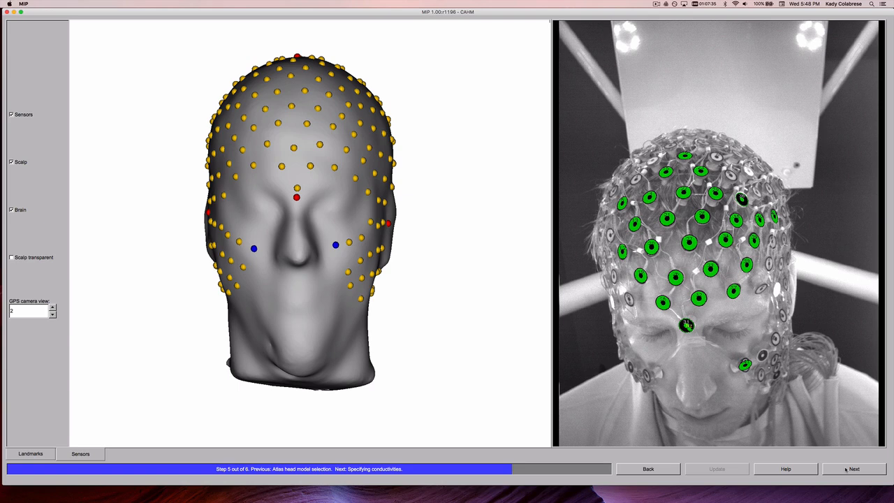
pyautogui.click(846, 469)
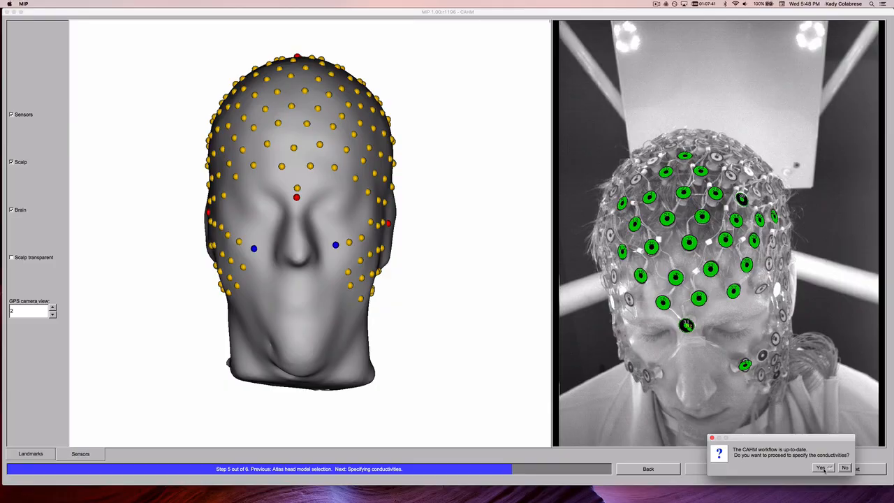
pyautogui.click(823, 469)
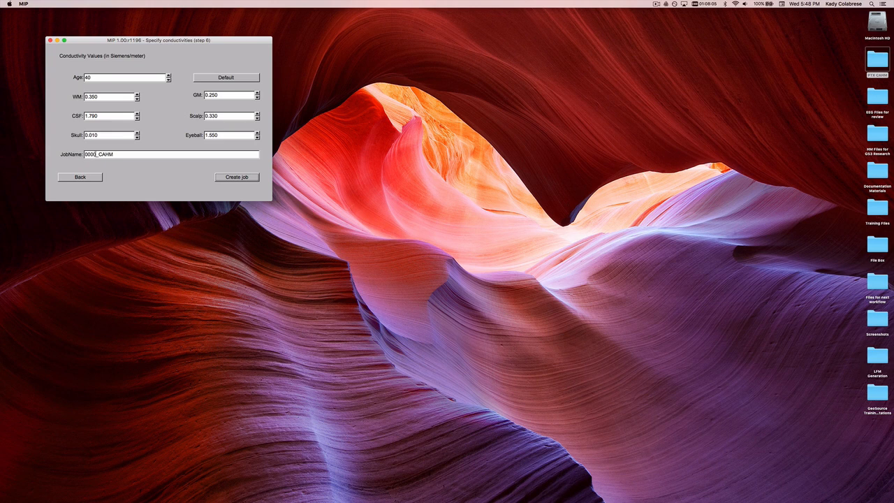
# Name the job PTX_CAHM and create it with the conductivity values for age 40
pyautogui.moveTo(95, 154); pyautogui.dragTo(81, 155)
pyautogui.write('PTX')
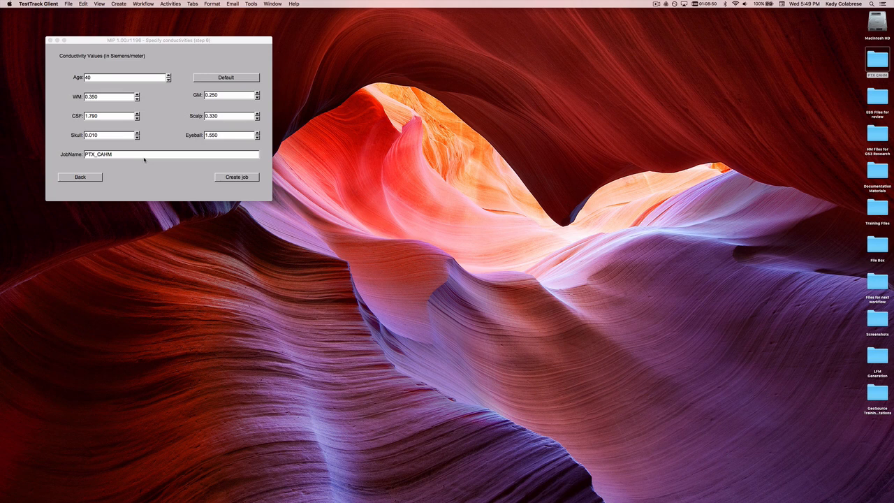
pyautogui.click(240, 178)
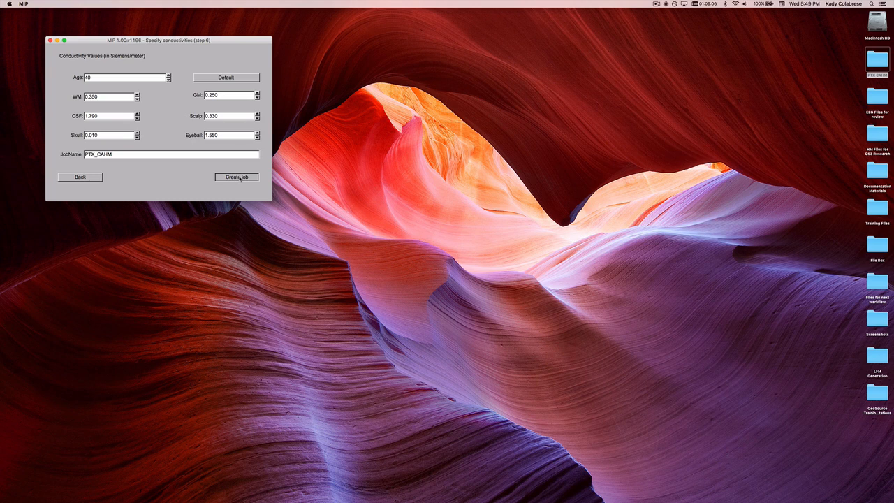
# Finish creating the PTX_CAHM job and exit MIP
pyautogui.click(238, 177)
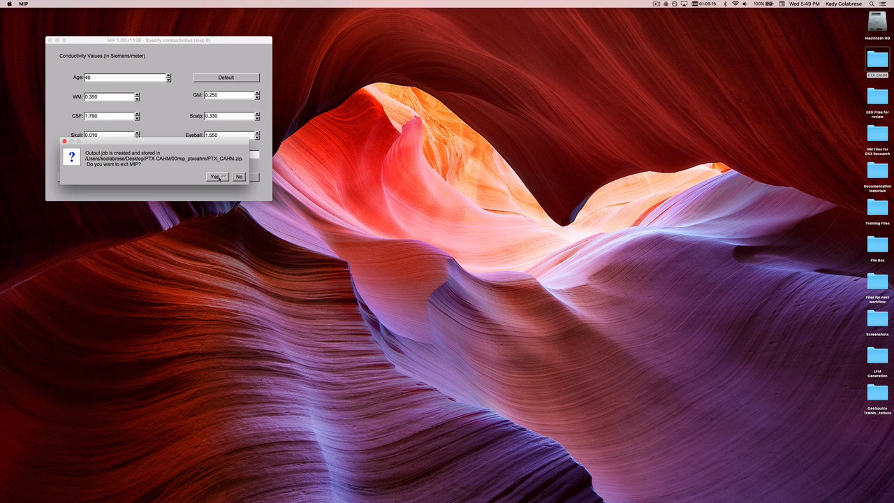
pyautogui.click(216, 176)
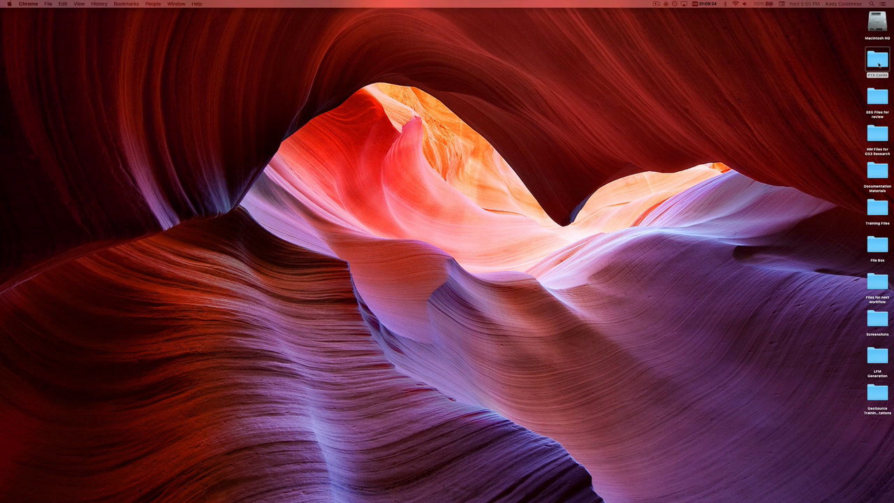
# Open the PTX CAHM desktop folder in Finder and select PTX_CAHM.zip inside its 00mip_ptxcahm subfolder
pyautogui.doubleClick(879, 63)
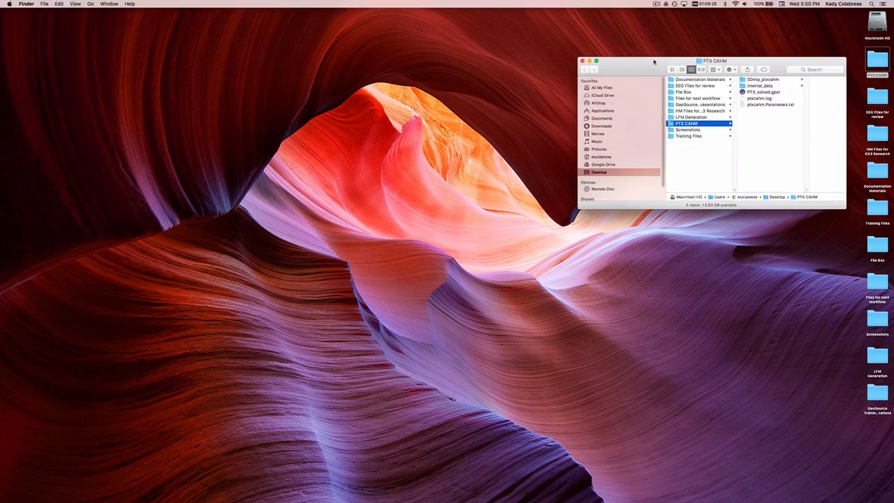
pyautogui.moveTo(654, 67); pyautogui.dragTo(310, 103)
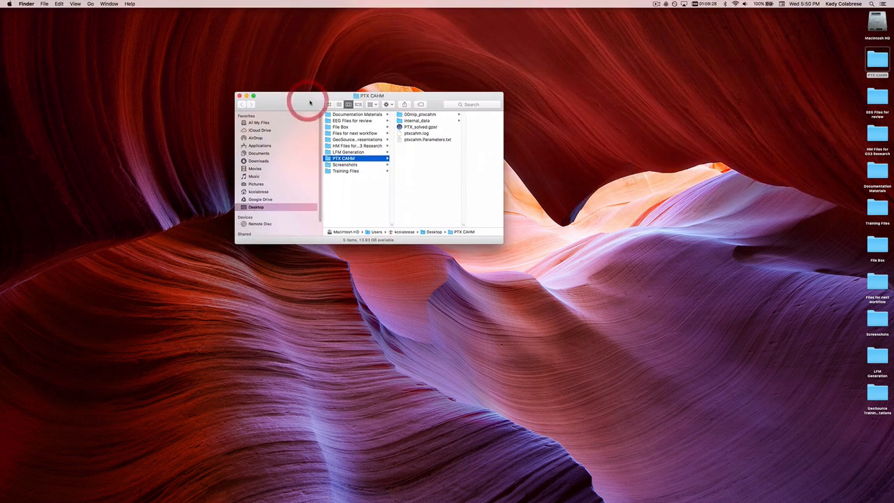
pyautogui.click(436, 115)
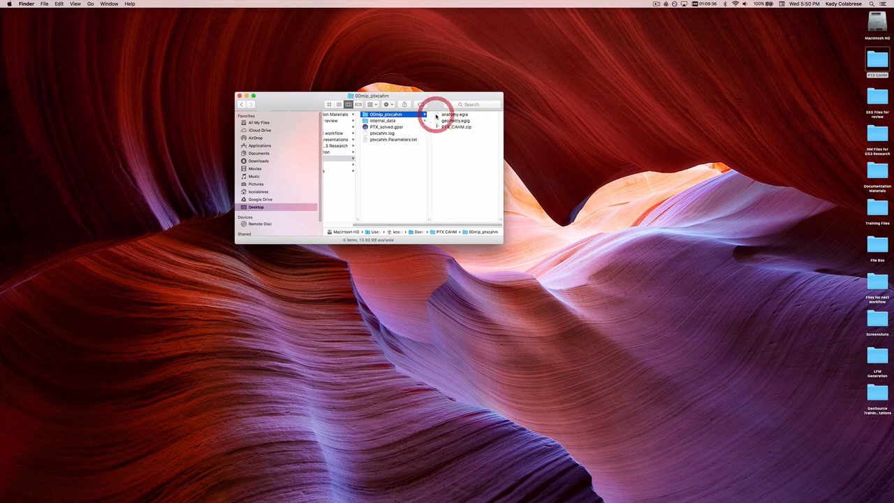
pyautogui.click(448, 128)
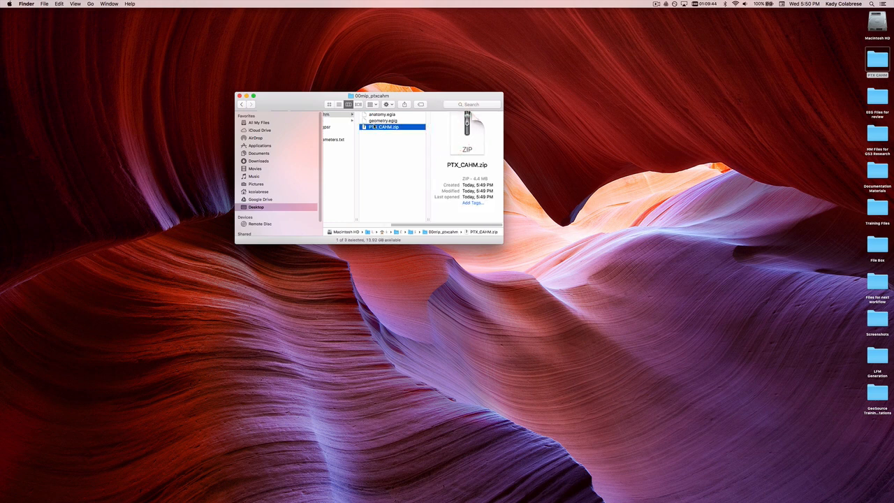